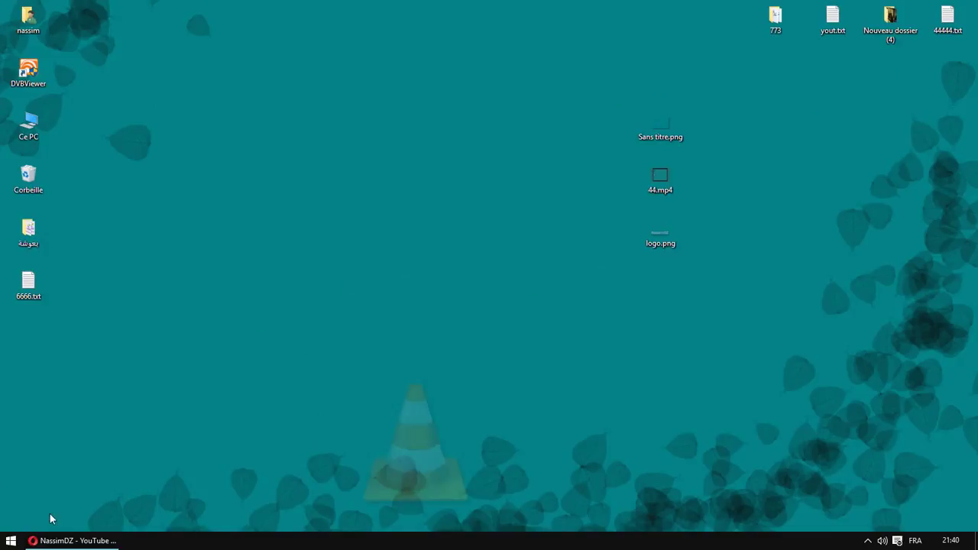
- Launch VLC media player, shrink its window and reposition it on the desktop
{"action": "left_click", "coordinate": [11, 540]}
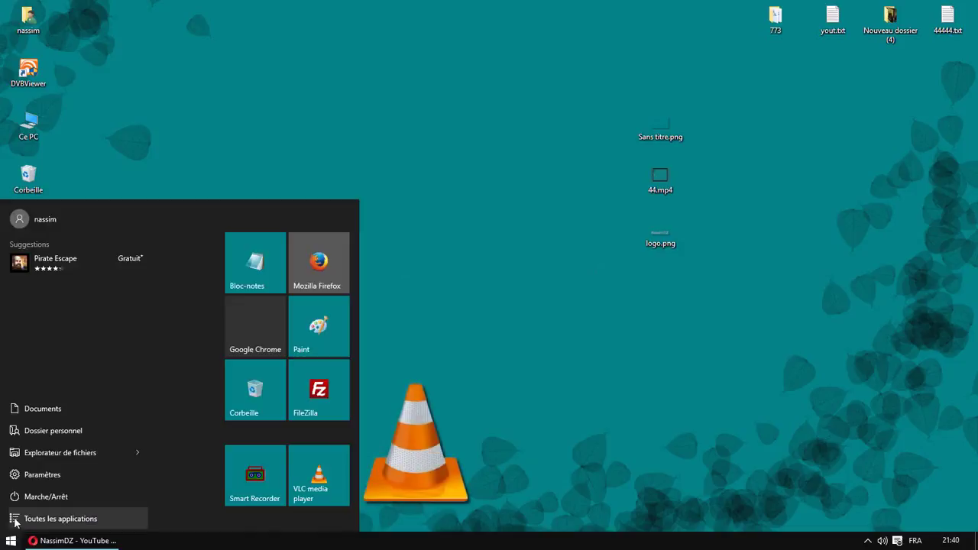
{"action": "left_click", "coordinate": [324, 477]}
{"action": "left_click_drag", "start_coordinate": [568, 79], "coordinate": [420, 67]}
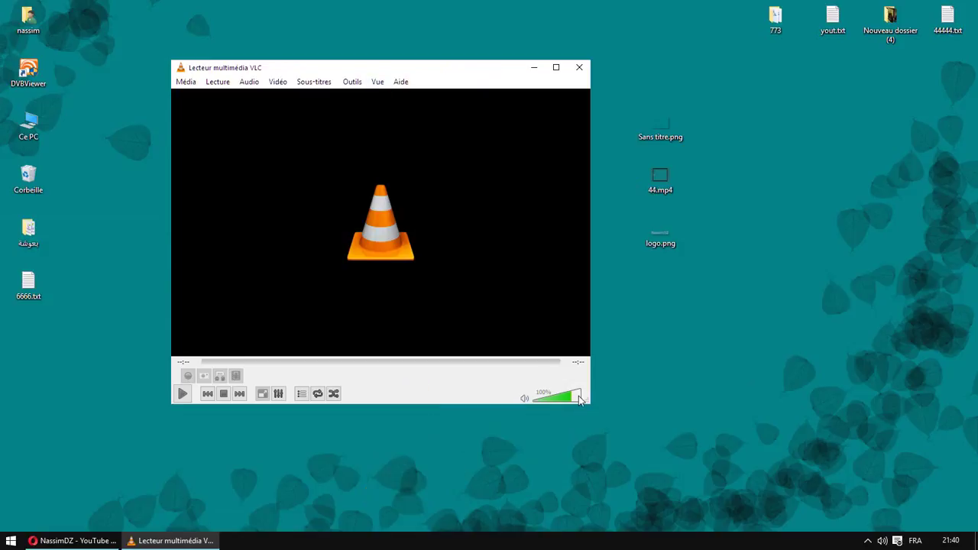
{"action": "left_click_drag", "start_coordinate": [583, 398], "coordinate": [560, 360]}
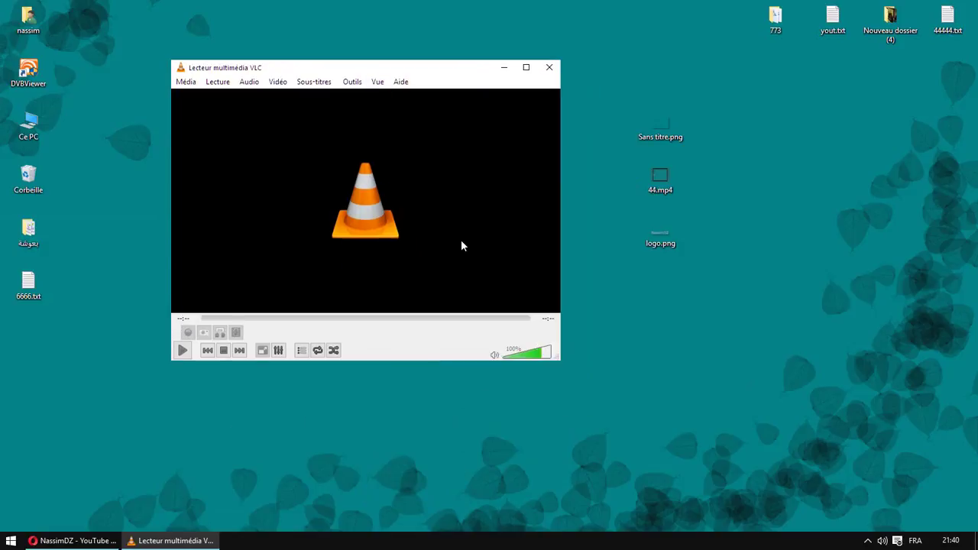
{"action": "left_click_drag", "start_coordinate": [371, 72], "coordinate": [405, 73]}
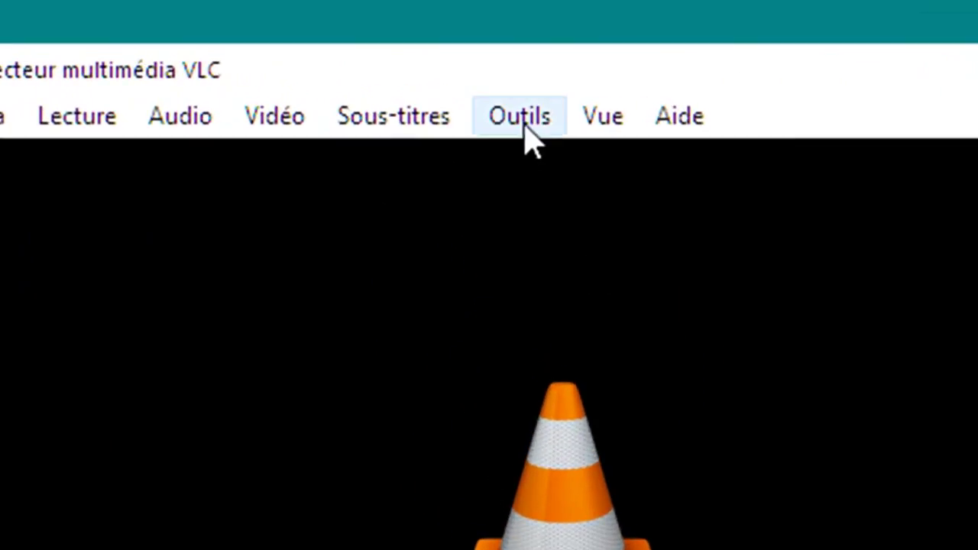
- Change the interface language to Arabic in the preferences and save the settings
{"action": "left_click", "coordinate": [527, 122]}
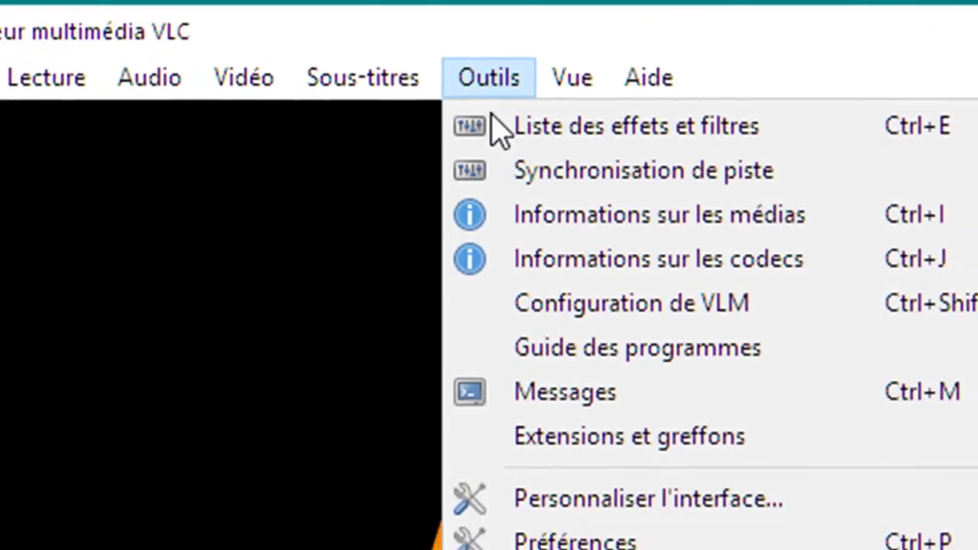
{"action": "left_click", "coordinate": [508, 440]}
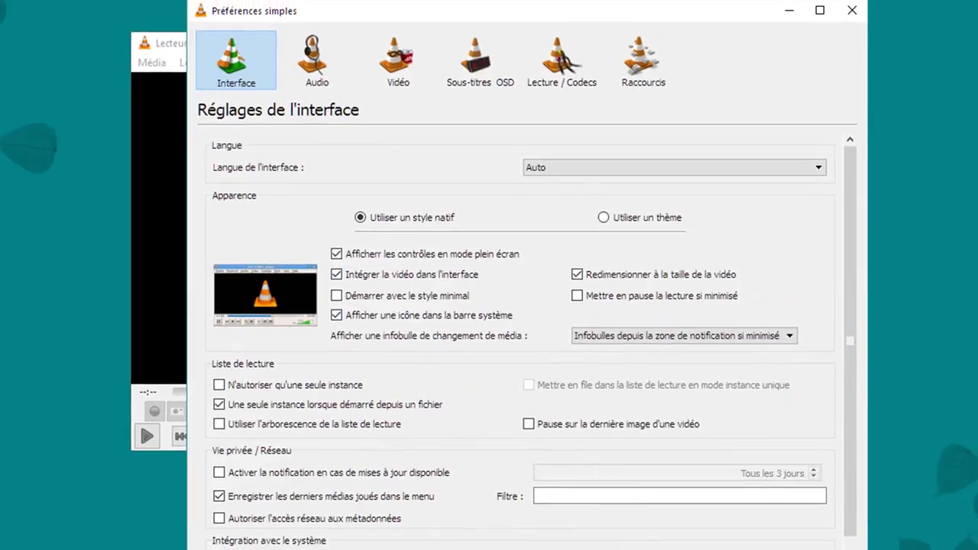
{"action": "left_click", "coordinate": [649, 172]}
{"action": "left_click", "coordinate": [574, 204]}
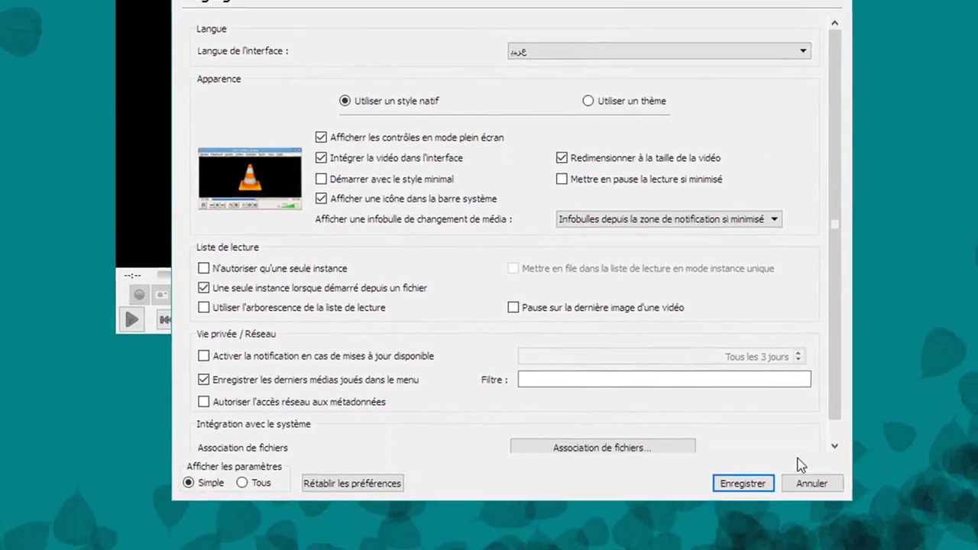
{"action": "left_click", "coordinate": [745, 482]}
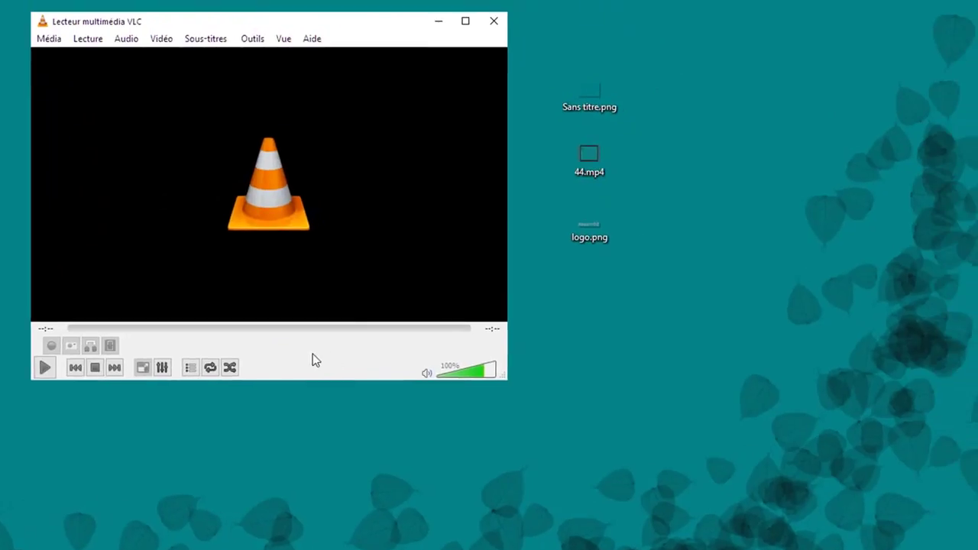
- Restart the player by closing it and opening 44.mp4 from the desktop, and pause the video near its start
{"action": "left_click", "coordinate": [494, 20]}
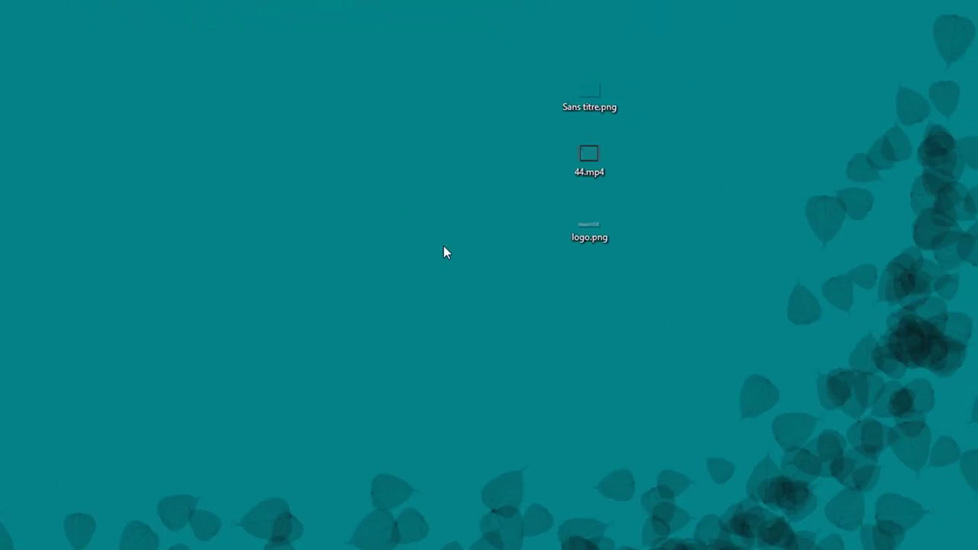
{"action": "double_click", "coordinate": [580, 171]}
{"action": "left_click", "coordinate": [45, 344]}
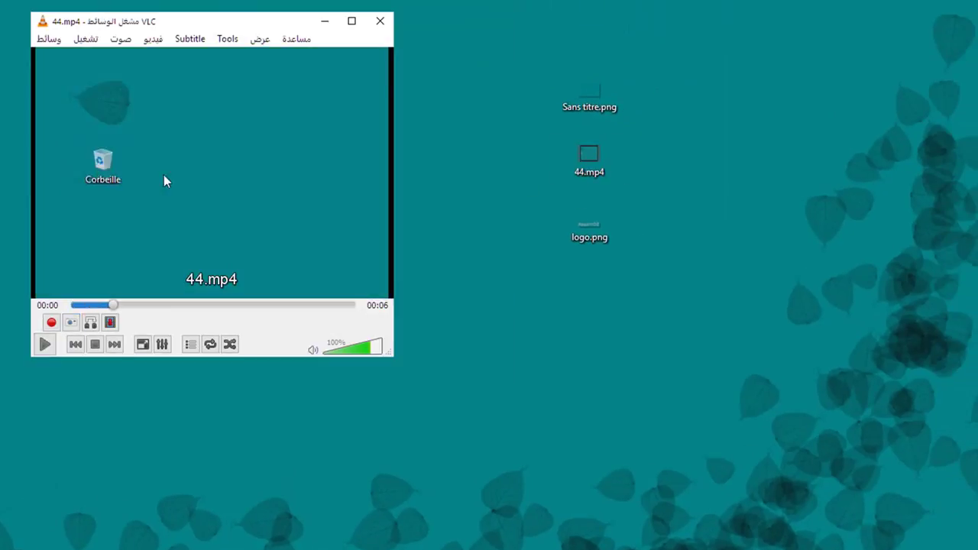
{"action": "left_click_drag", "start_coordinate": [275, 25], "coordinate": [392, 30]}
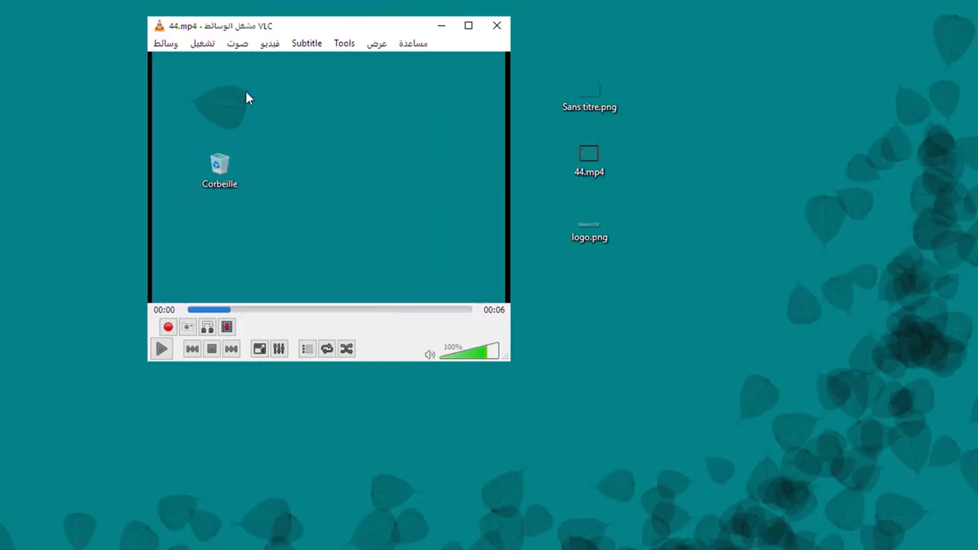
- Resume 44.mp4, start it again from the beginning and pause it near the start
{"action": "left_click", "coordinate": [592, 95]}
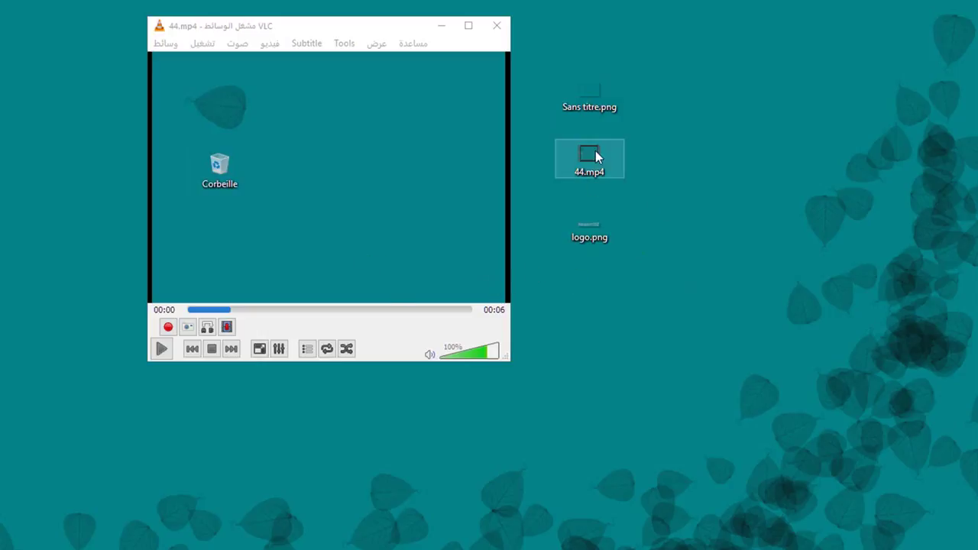
{"action": "left_click", "coordinate": [162, 348]}
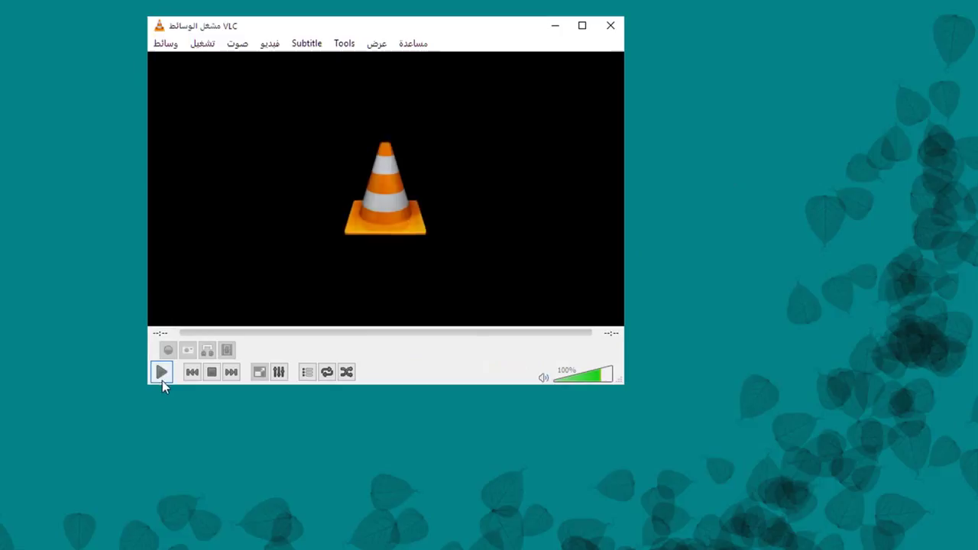
{"action": "left_click", "coordinate": [162, 372]}
{"action": "left_click", "coordinate": [161, 348]}
{"action": "left_click", "coordinate": [654, 266]}
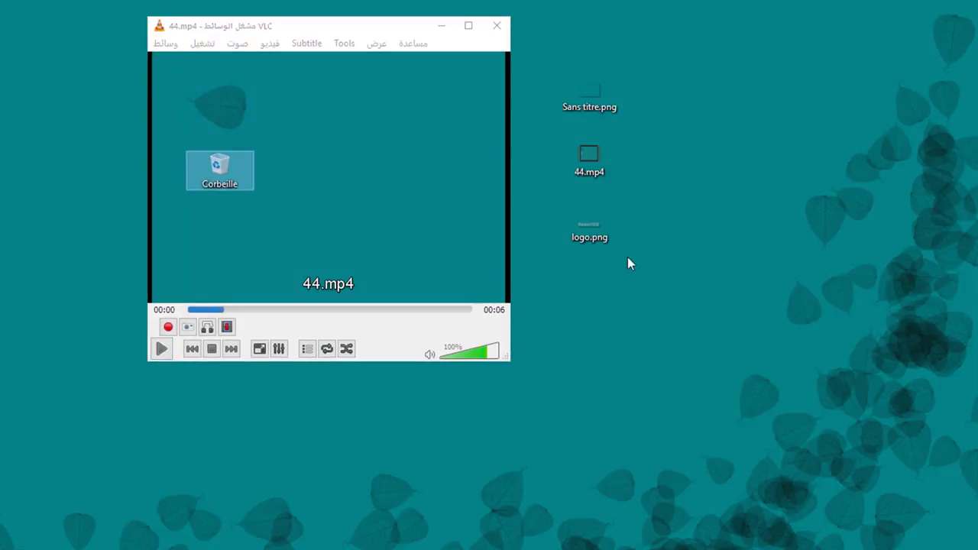
{"action": "right_click", "coordinate": [589, 233]}
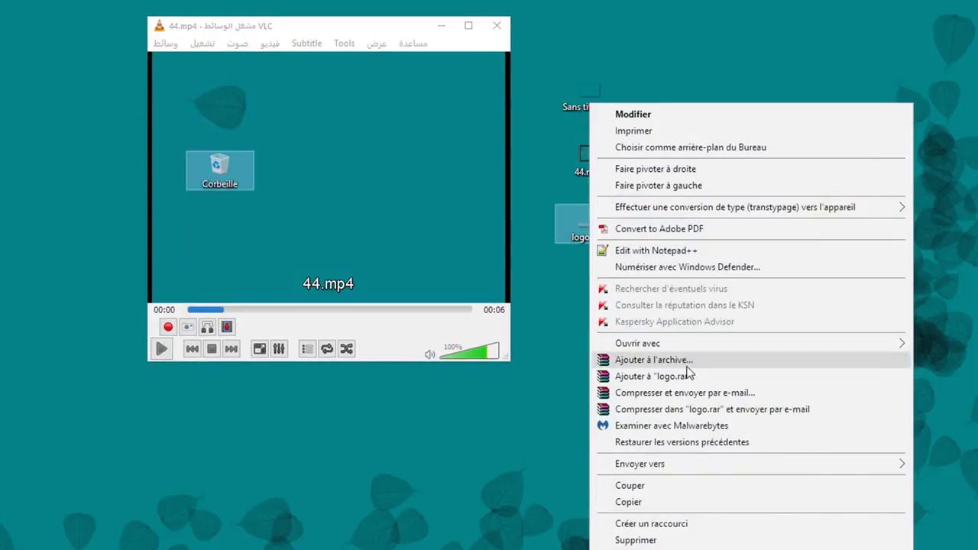
{"action": "mouse_move", "coordinate": [683, 343]}
{"action": "left_click", "coordinate": [430, 460]}
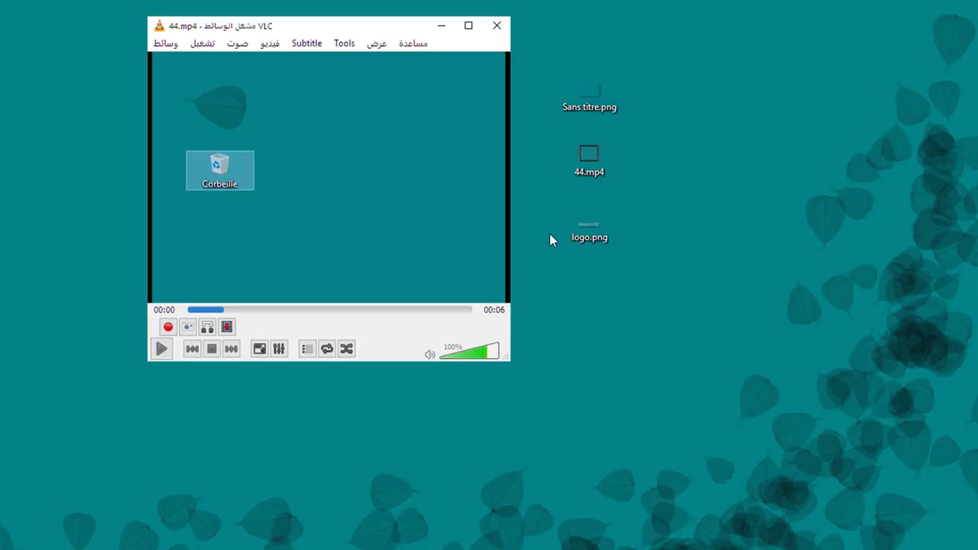
{"action": "left_click", "coordinate": [683, 195]}
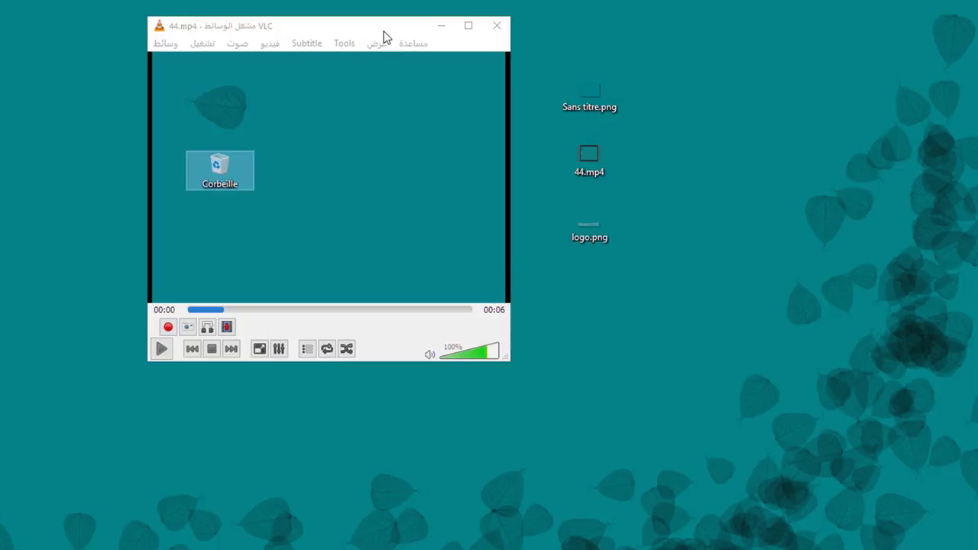
- Open the Overlay settings of the video effects in Adjustments and Effects
{"action": "left_click", "coordinate": [354, 30]}
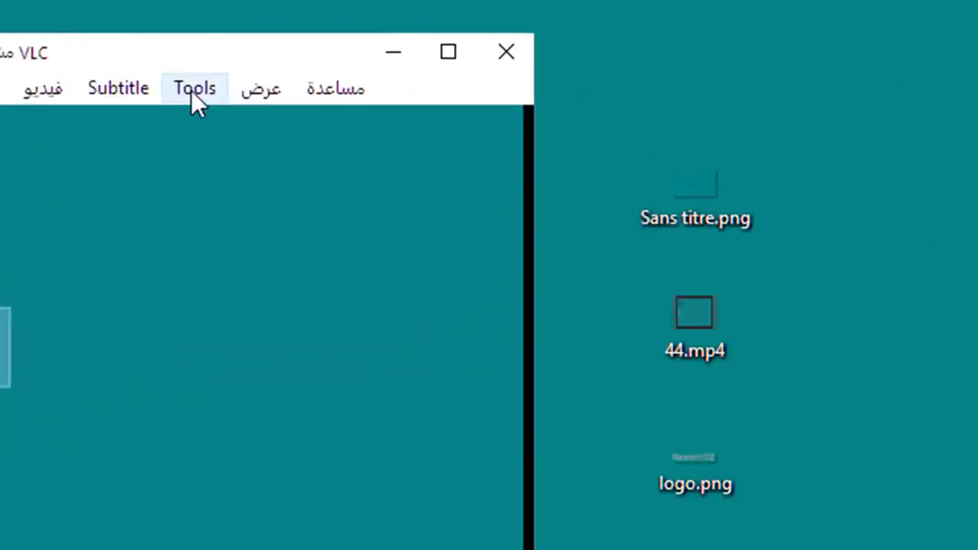
{"action": "left_click", "coordinate": [344, 46]}
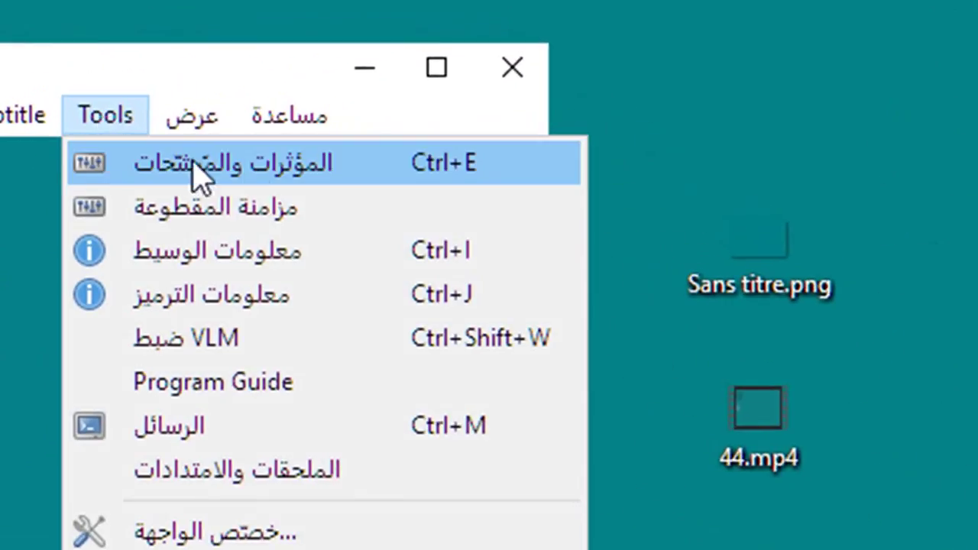
{"action": "left_click", "coordinate": [262, 171]}
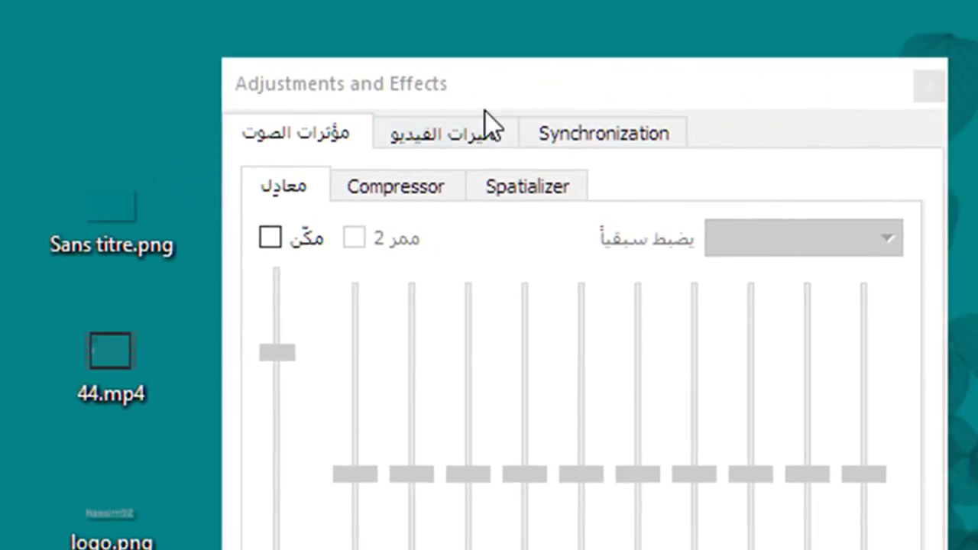
{"action": "left_click", "coordinate": [450, 134]}
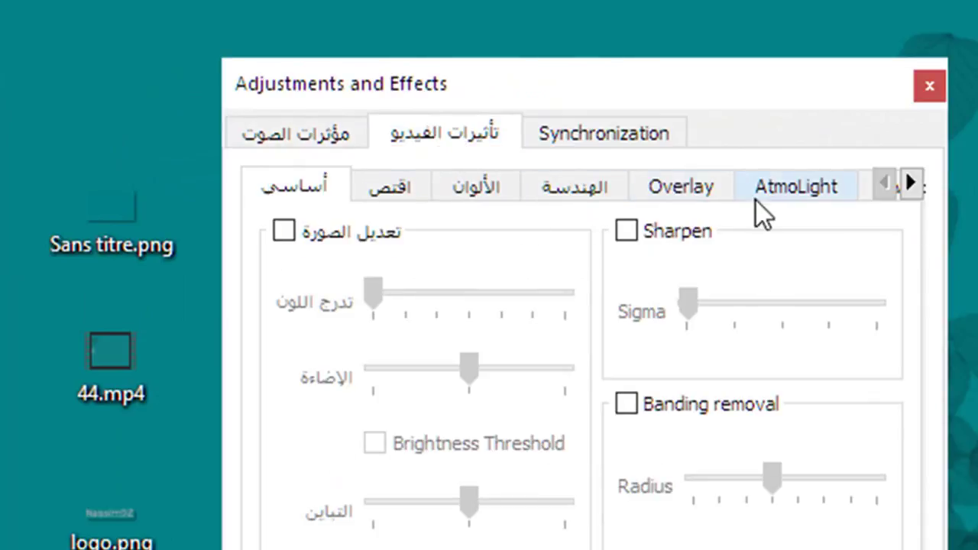
{"action": "left_click", "coordinate": [688, 191]}
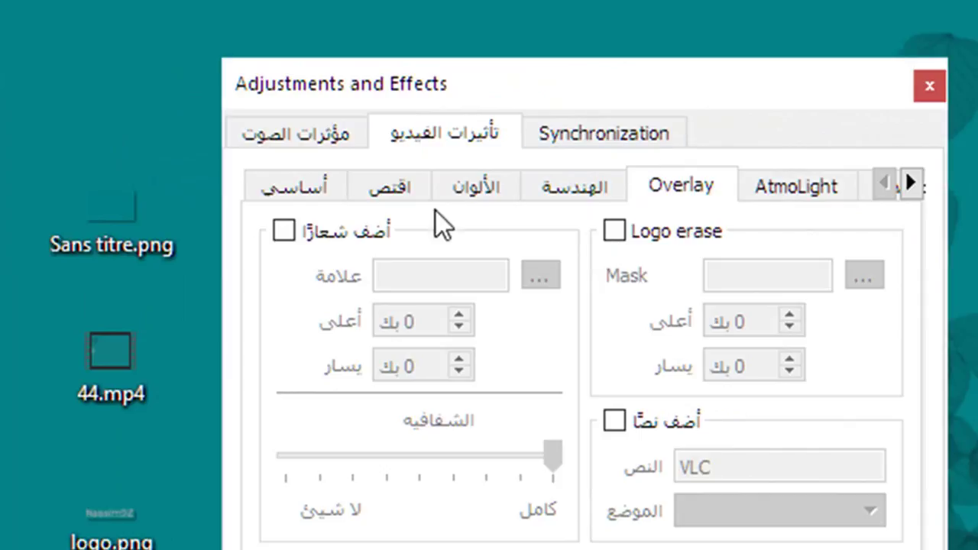
- Enable the logo overlay and load logo.png from the desktop as its image
{"action": "left_click", "coordinate": [293, 231]}
{"action": "left_click", "coordinate": [546, 281]}
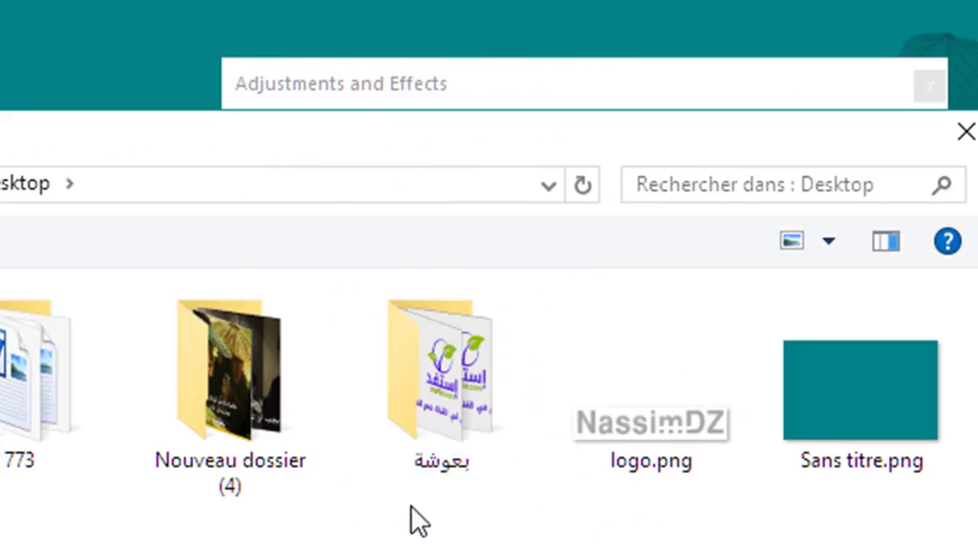
{"action": "left_click", "coordinate": [691, 422]}
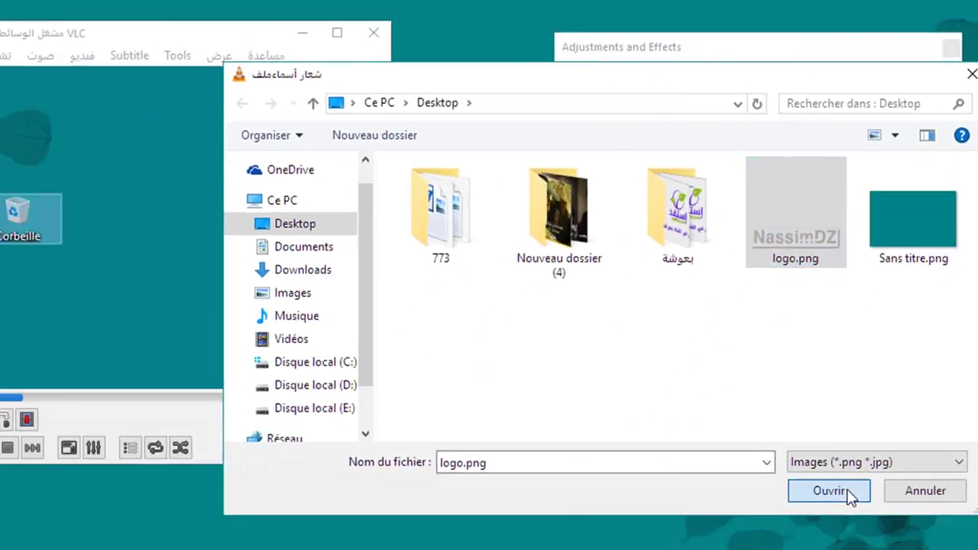
{"action": "left_click", "coordinate": [848, 492]}
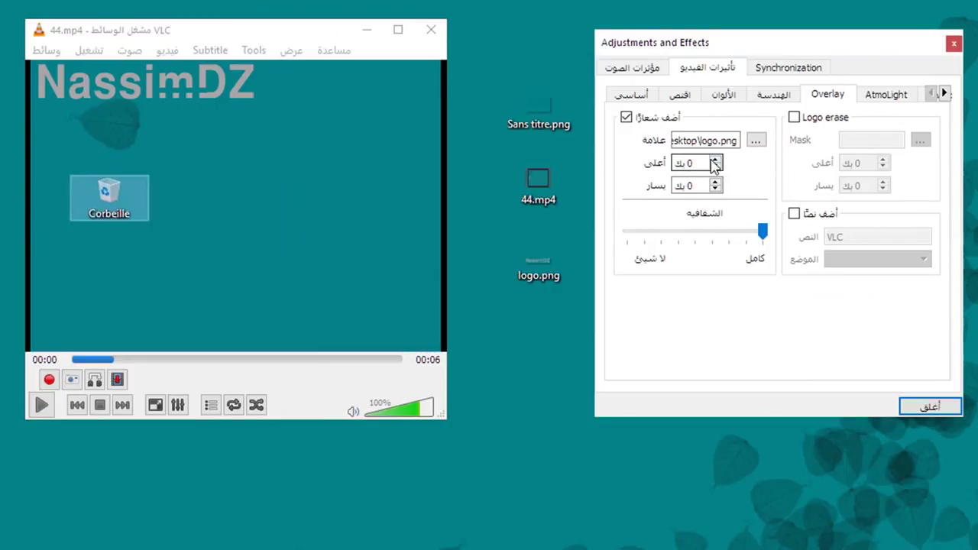
- Move the logo down the video by setting its top offset to 230 px
{"action": "left_click", "coordinate": [716, 159]}
{"action": "left_click", "coordinate": [716, 159]}
{"action": "left_click", "coordinate": [716, 159]}
{"action": "left_click", "coordinate": [716, 159]}
{"action": "left_click", "coordinate": [716, 159]}
{"action": "left_click", "coordinate": [716, 159]}
{"action": "left_click", "coordinate": [716, 158]}
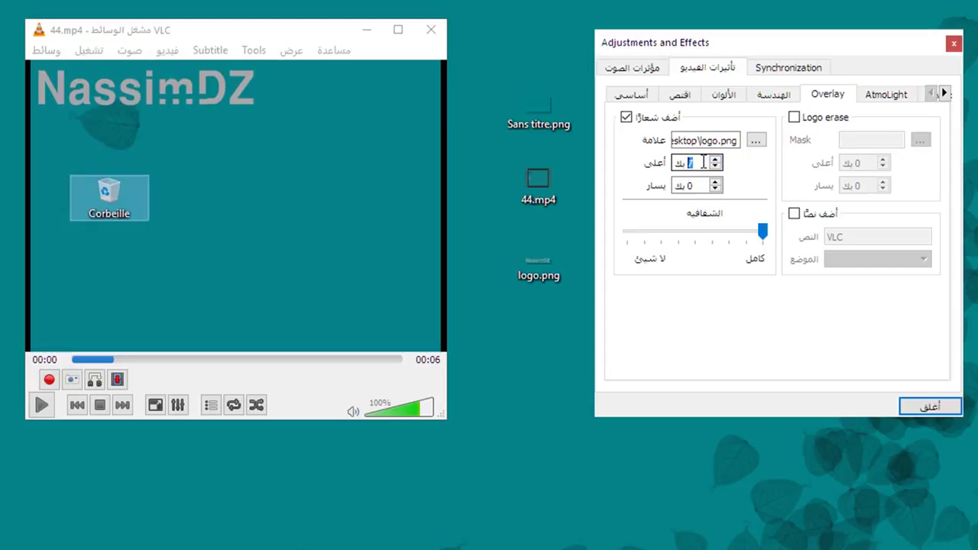
{"action": "type", "text": "220"}
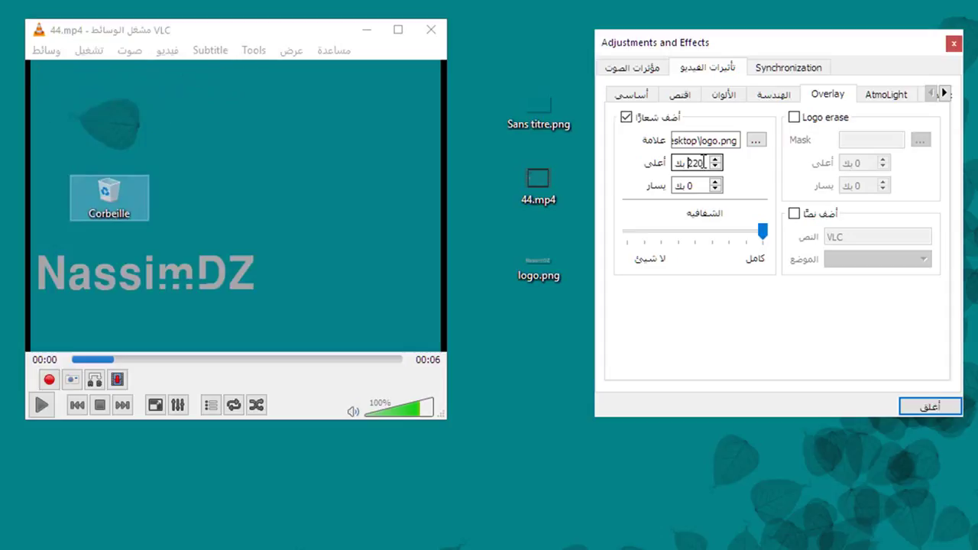
{"action": "key", "text": "BackSpace"}
{"action": "key", "text": "BackSpace"}
{"action": "type", "text": "30"}
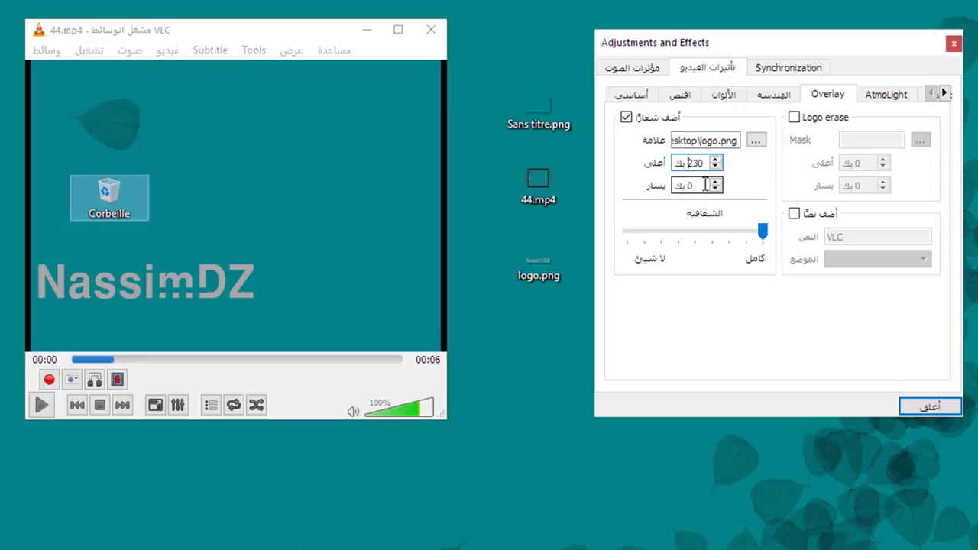
- Shift the logo towards the right edge of the video by setting its left offset to 180 px
{"action": "double_click", "coordinate": [690, 186]}
{"action": "type", "text": "120"}
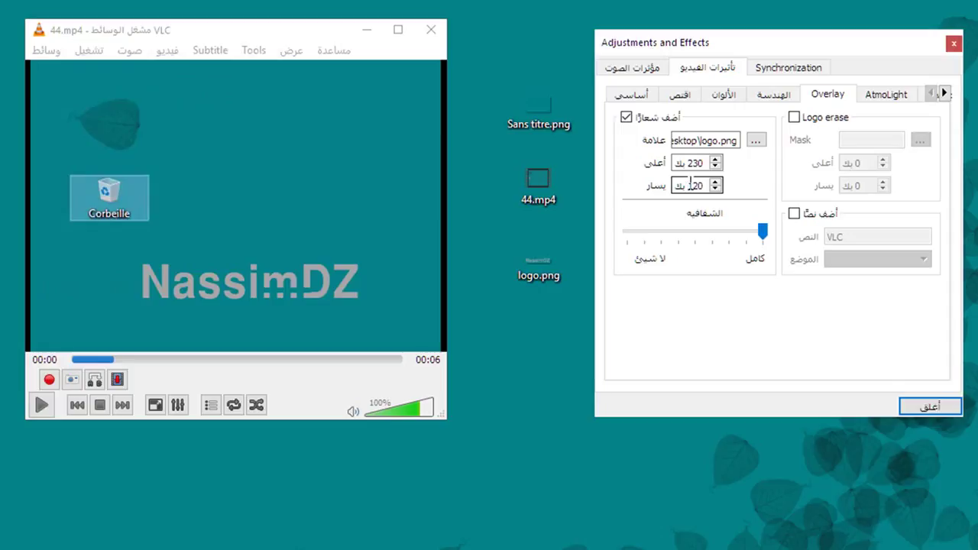
{"action": "left_click", "coordinate": [690, 186]}
{"action": "key", "text": "Delete"}
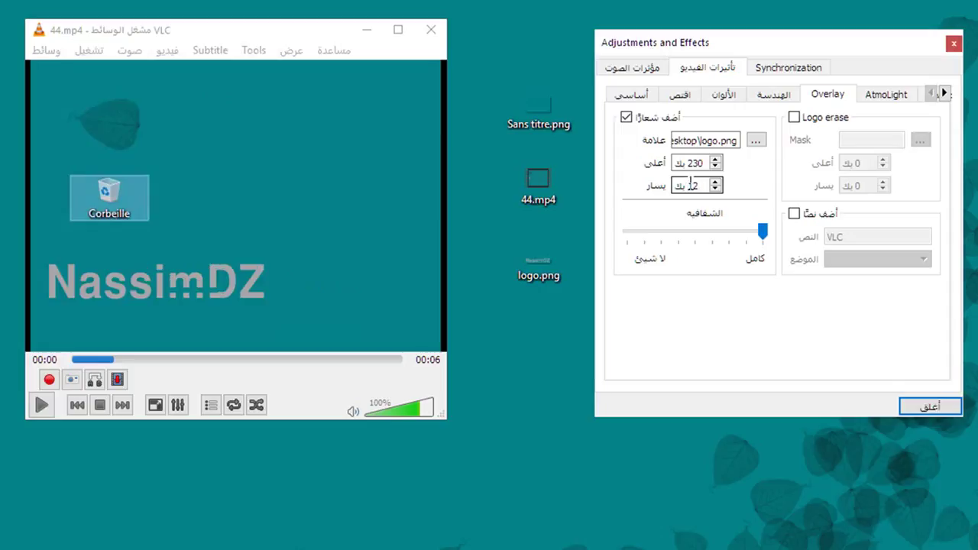
{"action": "key", "text": "Delete"}
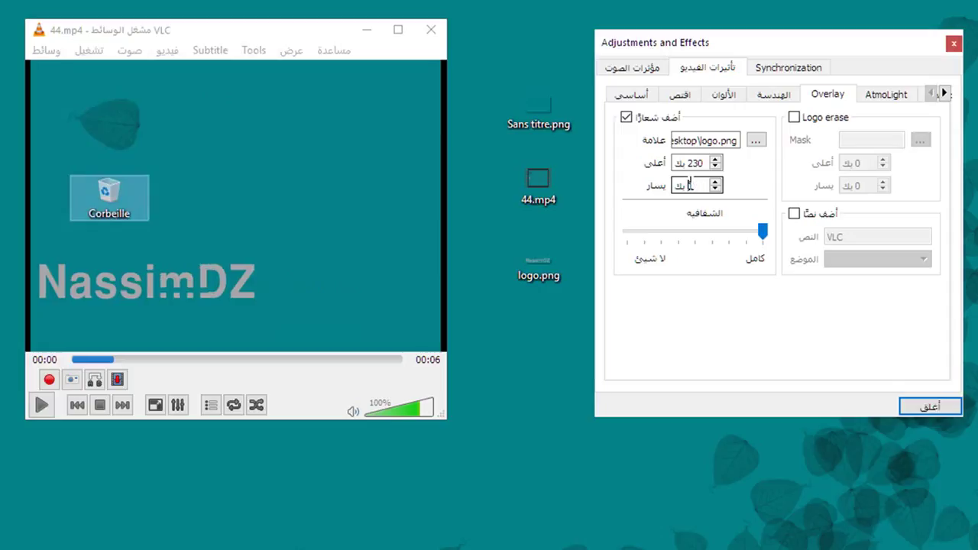
{"action": "type", "text": "150"}
{"action": "left_click", "coordinate": [717, 183]}
{"action": "scroll", "coordinate": [717, 184], "scroll_direction": "up", "scroll_amount": 13}
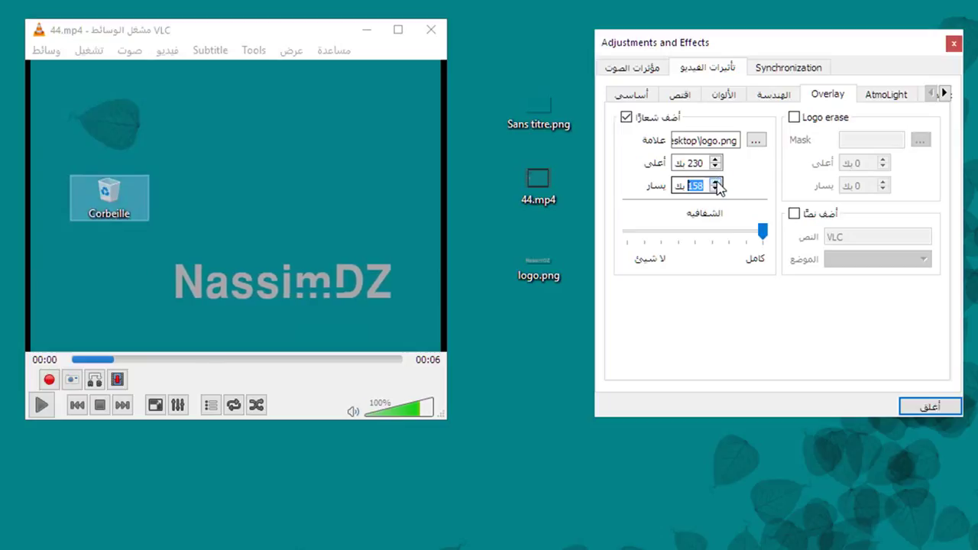
{"action": "scroll", "coordinate": [717, 186], "scroll_direction": "up", "scroll_amount": 13}
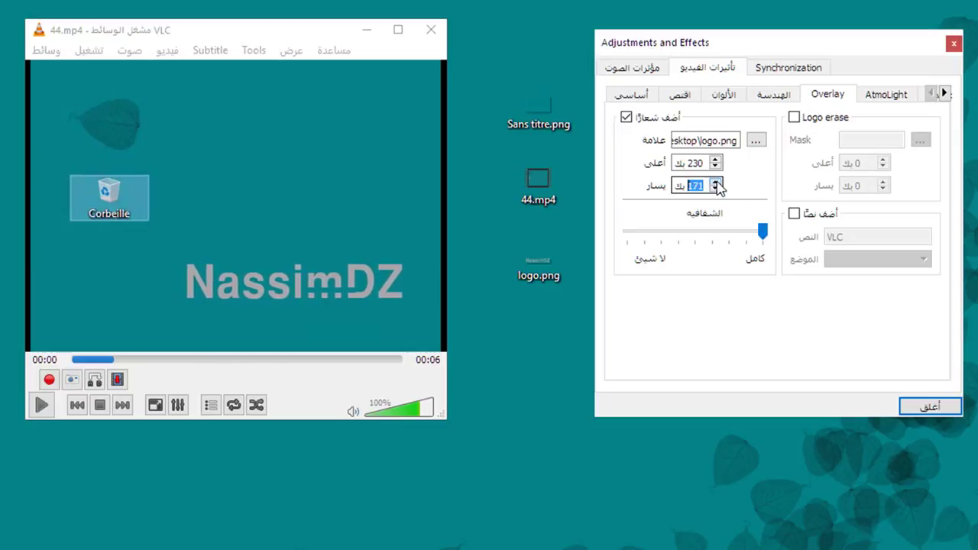
{"action": "scroll", "coordinate": [716, 187], "scroll_direction": "up", "scroll_amount": 3}
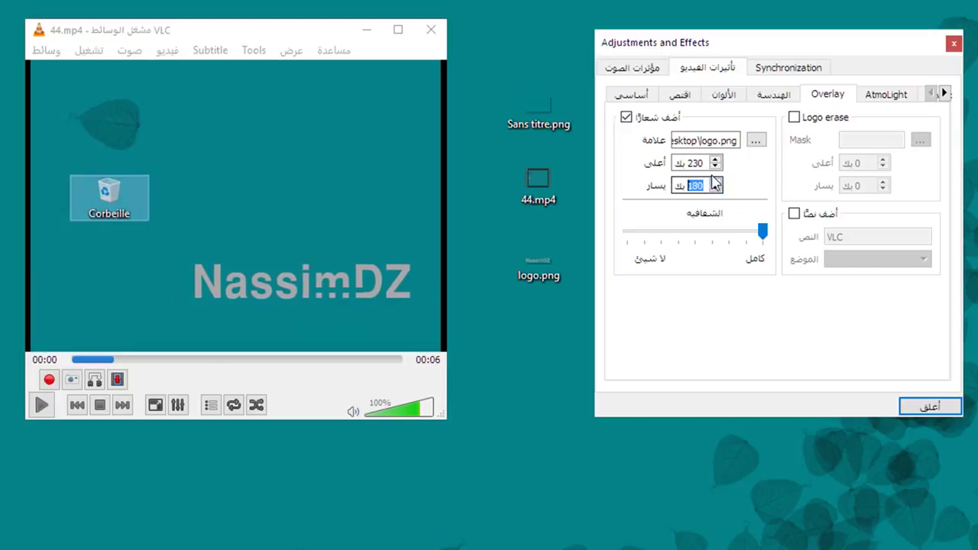
- Lower the logo further by raising its top offset to 250 px
{"action": "scroll", "coordinate": [717, 163], "scroll_direction": "up", "scroll_amount": 5}
{"action": "scroll", "coordinate": [716, 163], "scroll_direction": "up", "scroll_amount": 13}
{"action": "scroll", "coordinate": [716, 163], "scroll_direction": "up", "scroll_amount": 2}
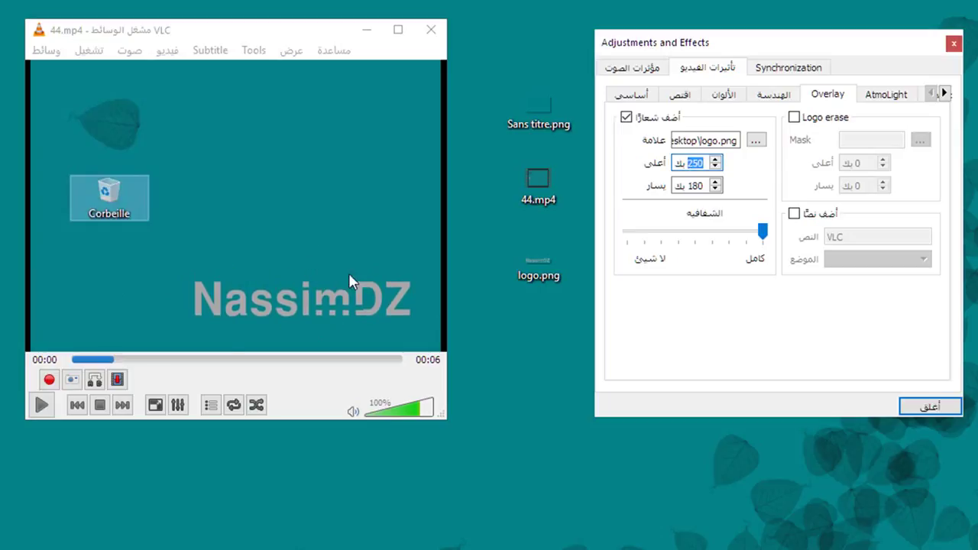
- Maximize the 44.mp4 video window to check the logo's placement, and restore the window to its normal size
{"action": "left_click", "coordinate": [241, 36]}
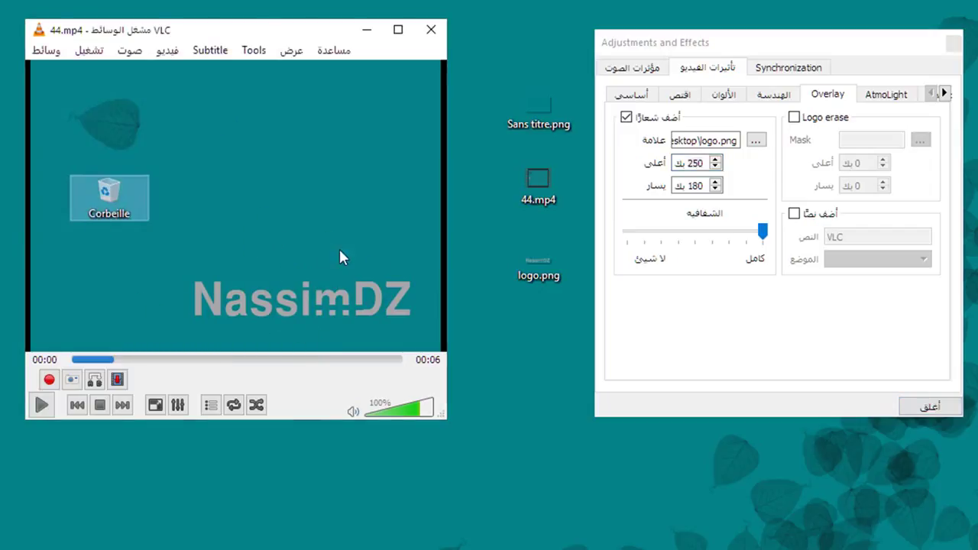
{"action": "left_click", "coordinate": [398, 29]}
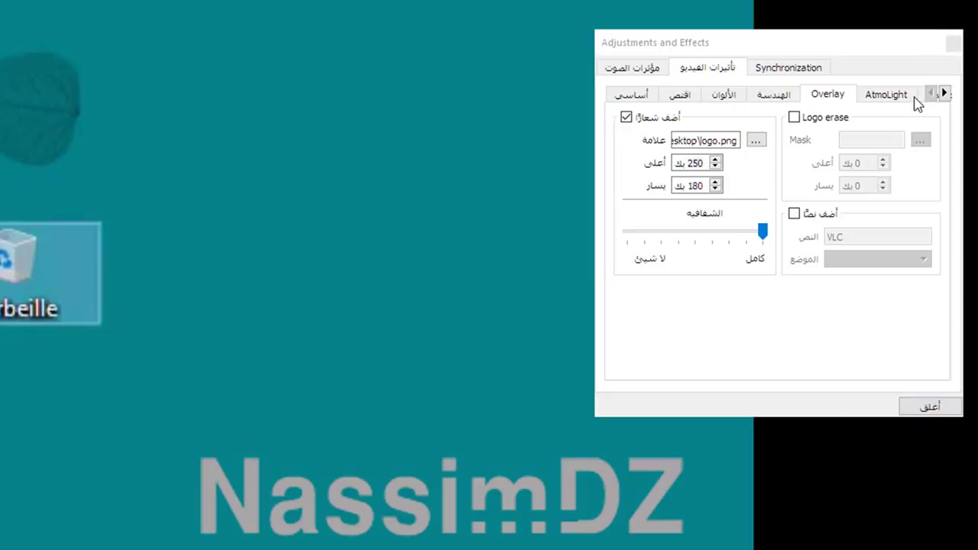
{"action": "key", "text": "Escape"}
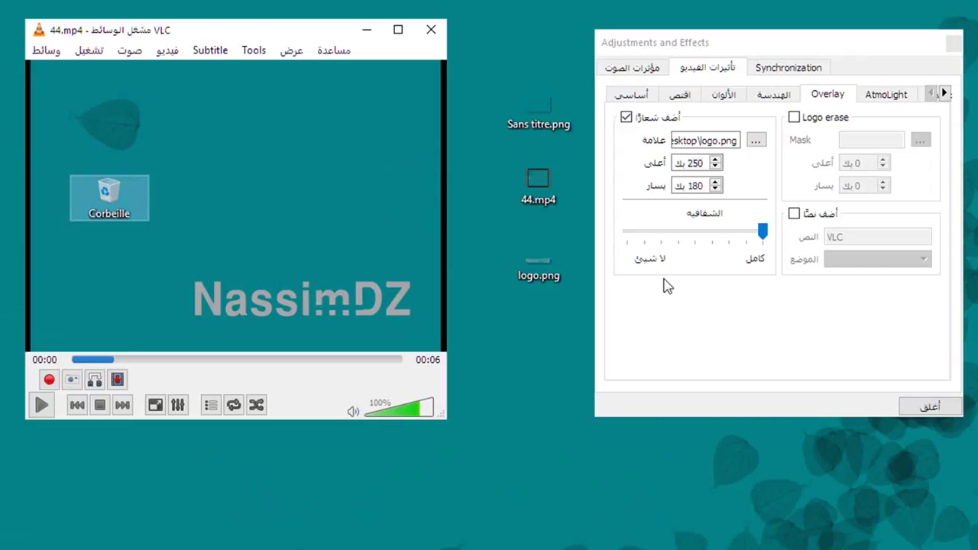
- Try a fainter logo by lowering its opacity, and return it to full opacity
{"action": "left_click_drag", "start_coordinate": [762, 229], "coordinate": [661, 230]}
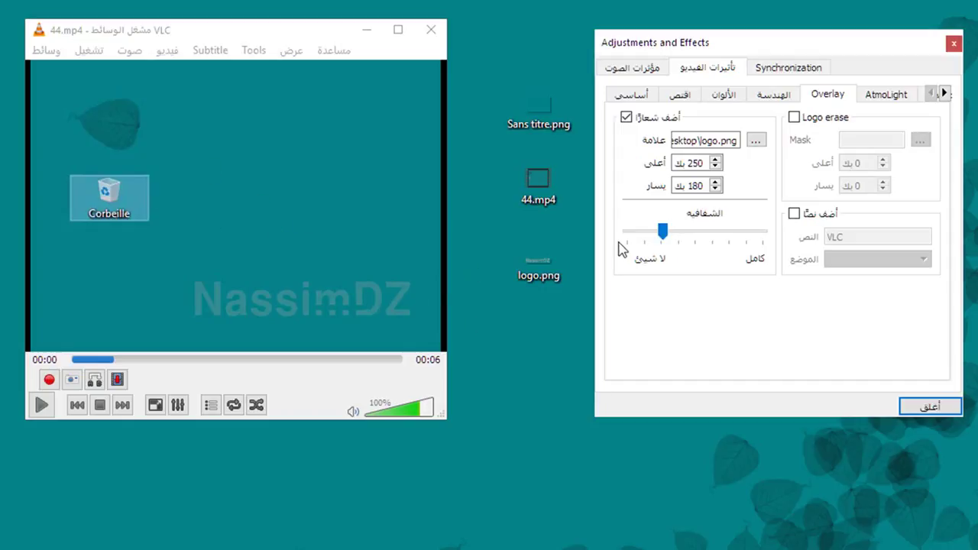
{"action": "left_click_drag", "start_coordinate": [664, 233], "coordinate": [766, 228]}
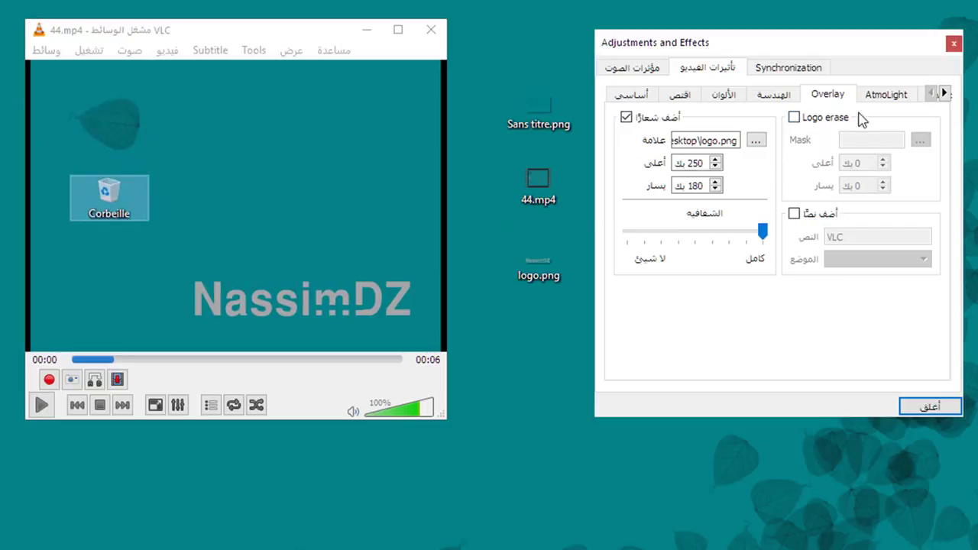
- Enable Logo erase and load Sans titre.png from the desktop as its mask
{"action": "left_click", "coordinate": [809, 119]}
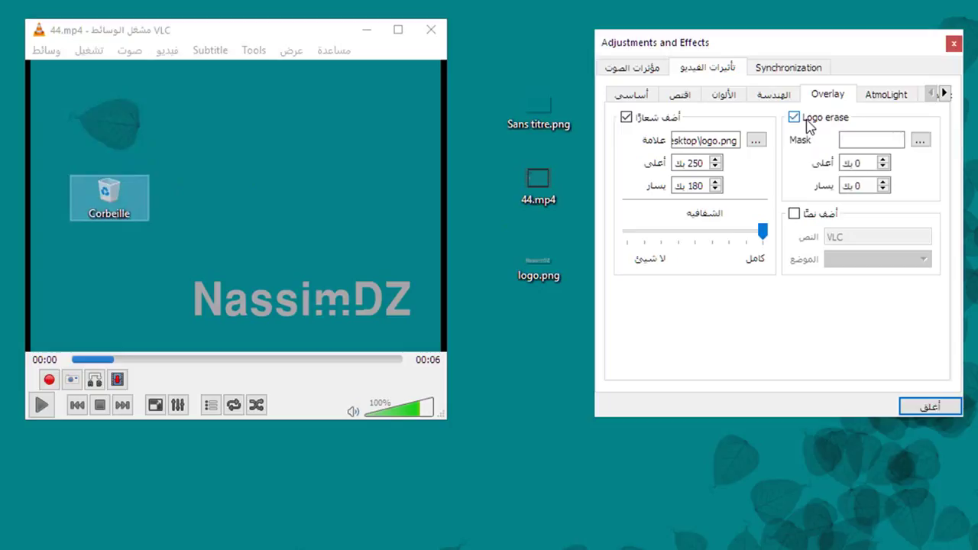
{"action": "left_click", "coordinate": [920, 140]}
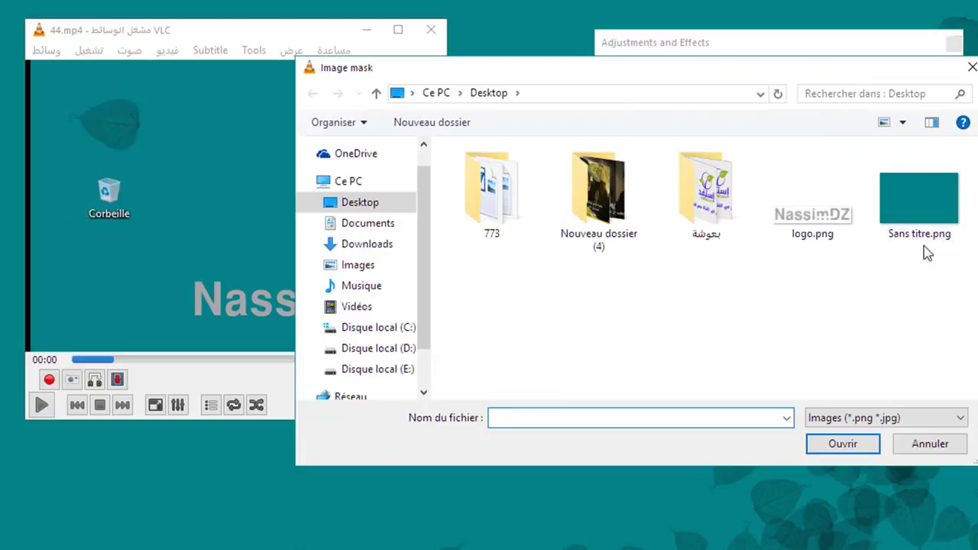
{"action": "double_click", "coordinate": [925, 199]}
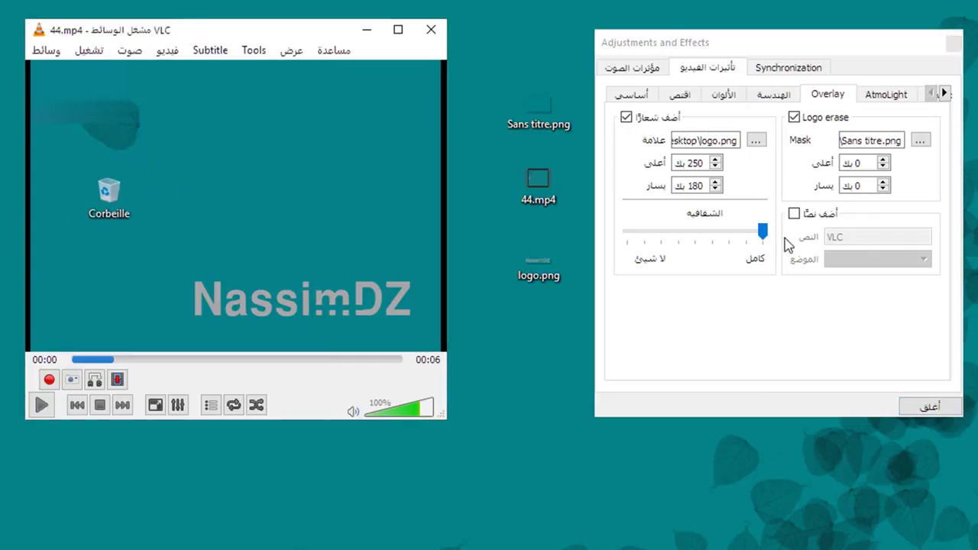
- Position the erase mask over the leaf by setting its top offset to 32 px and left offset to 16 px
{"action": "left_click", "coordinate": [883, 159]}
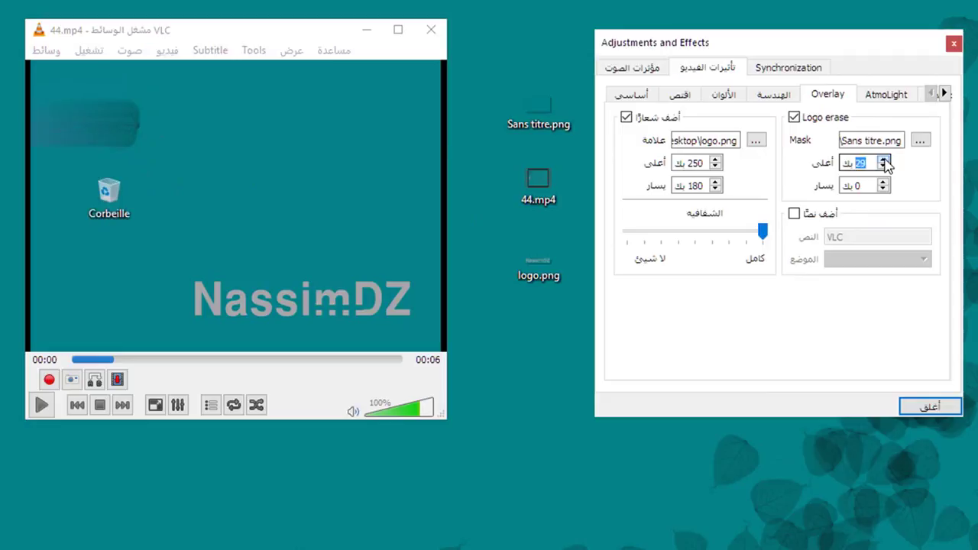
{"action": "left_click", "coordinate": [884, 182]}
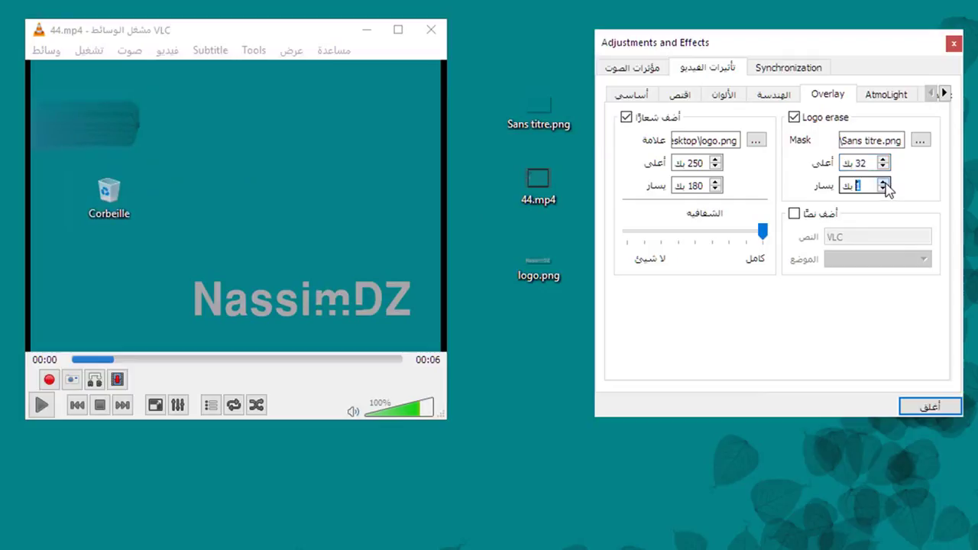
{"action": "left_click_drag", "start_coordinate": [885, 184], "coordinate": [885, 185]}
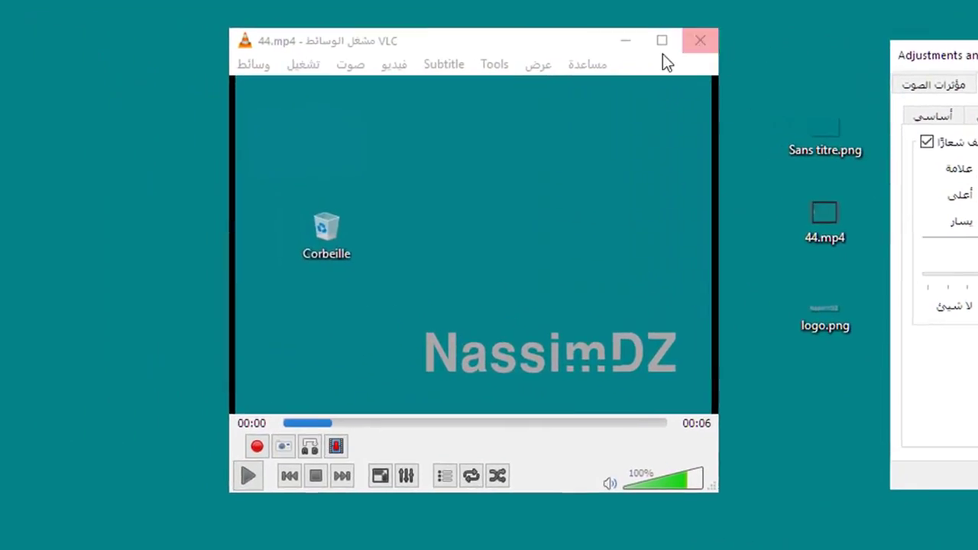
- Add 44.mp4 from the desktop as the source for Convert/Save and proceed to its conversion settings
{"action": "left_click", "coordinate": [510, 47]}
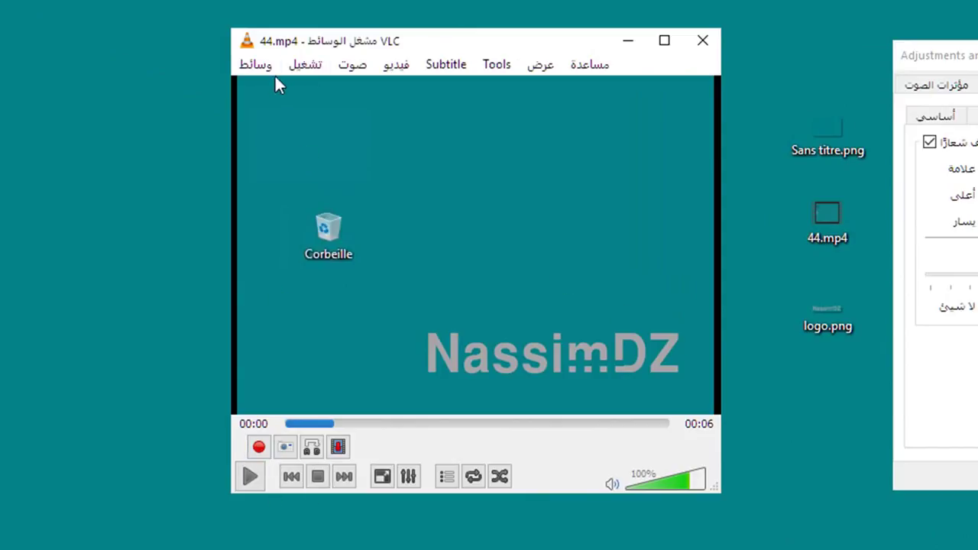
{"action": "left_click", "coordinate": [255, 67]}
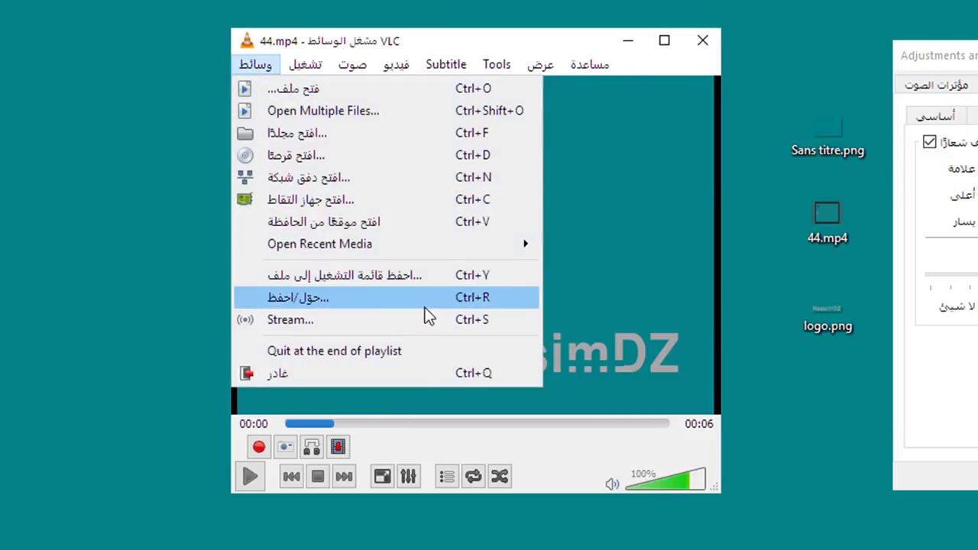
{"action": "left_click", "coordinate": [329, 300]}
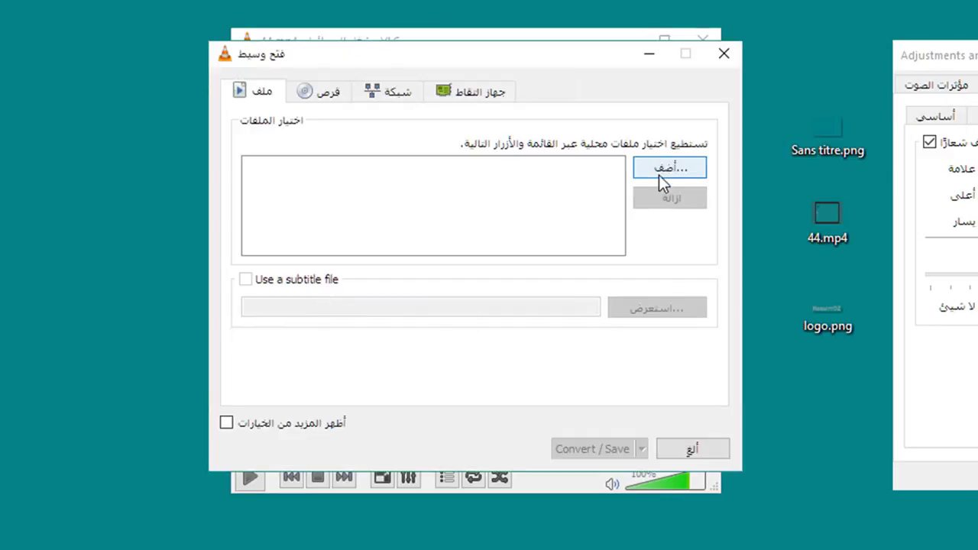
{"action": "left_click_drag", "start_coordinate": [839, 215], "coordinate": [561, 194]}
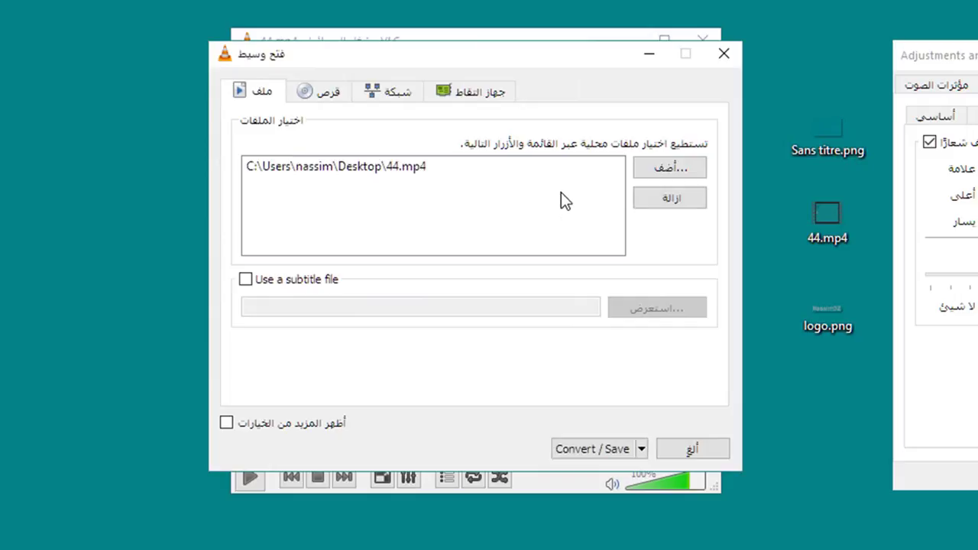
{"action": "left_click", "coordinate": [640, 449]}
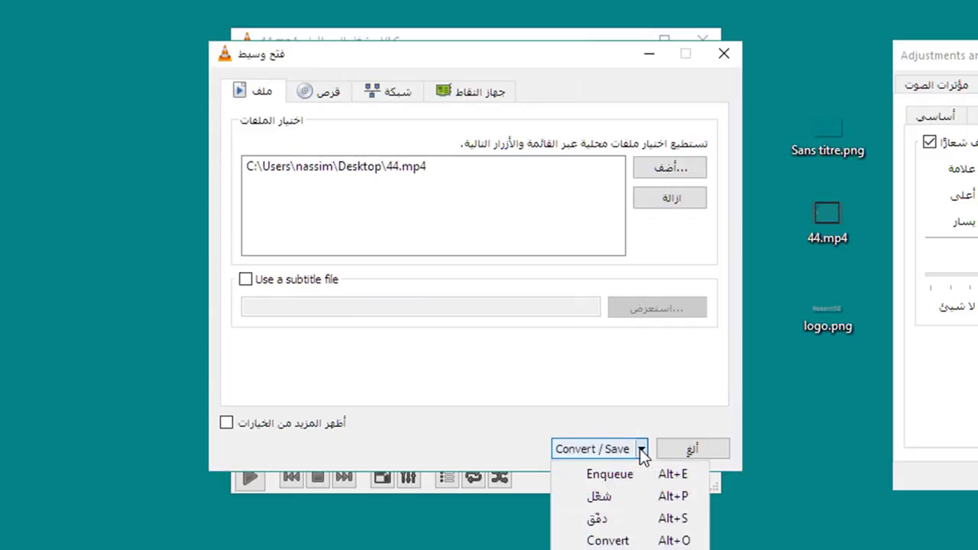
{"action": "left_click", "coordinate": [624, 538]}
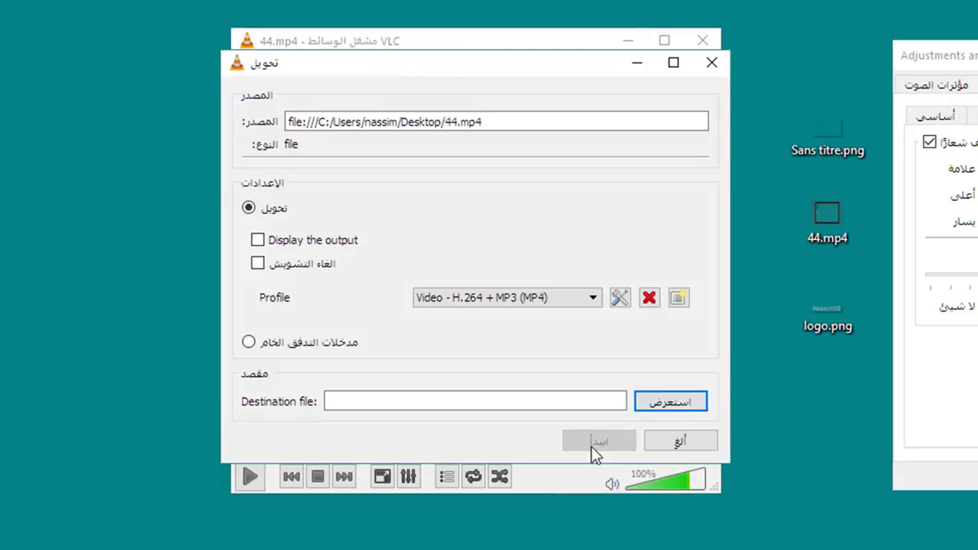
- Edit the Video - H.264 + MP3 (MP4) profile to use AVI encapsulation with the H-264 video codec
{"action": "left_click", "coordinate": [619, 299]}
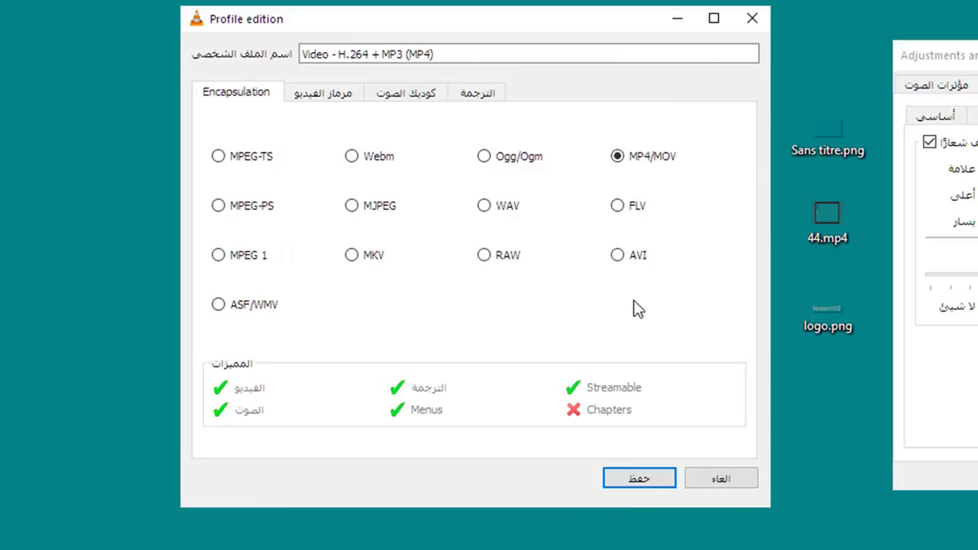
{"action": "left_click", "coordinate": [617, 255]}
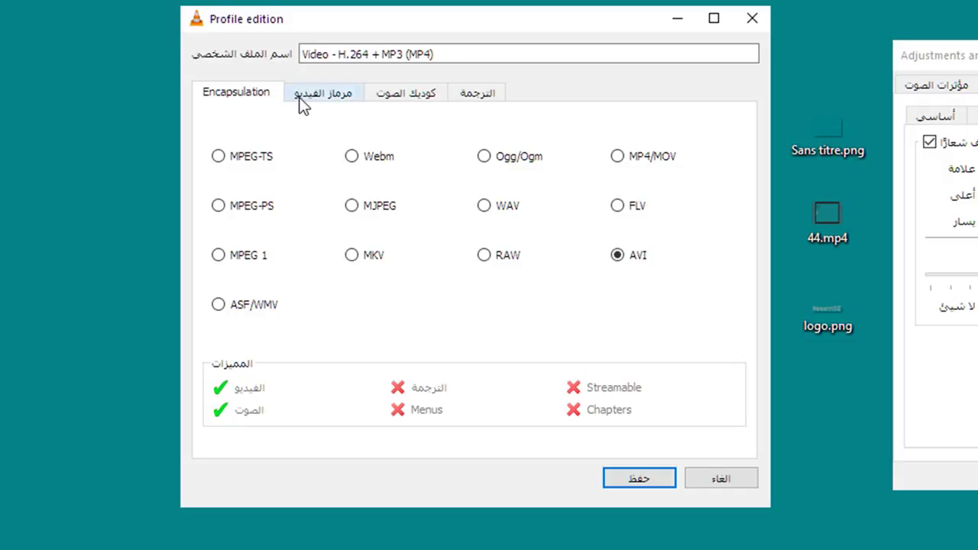
{"action": "left_click", "coordinate": [336, 95]}
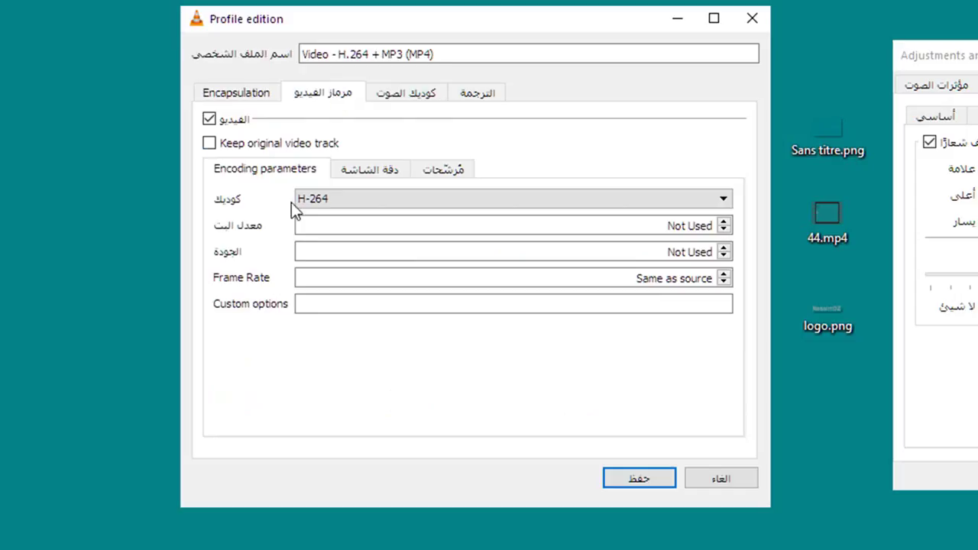
{"action": "left_click", "coordinate": [722, 199]}
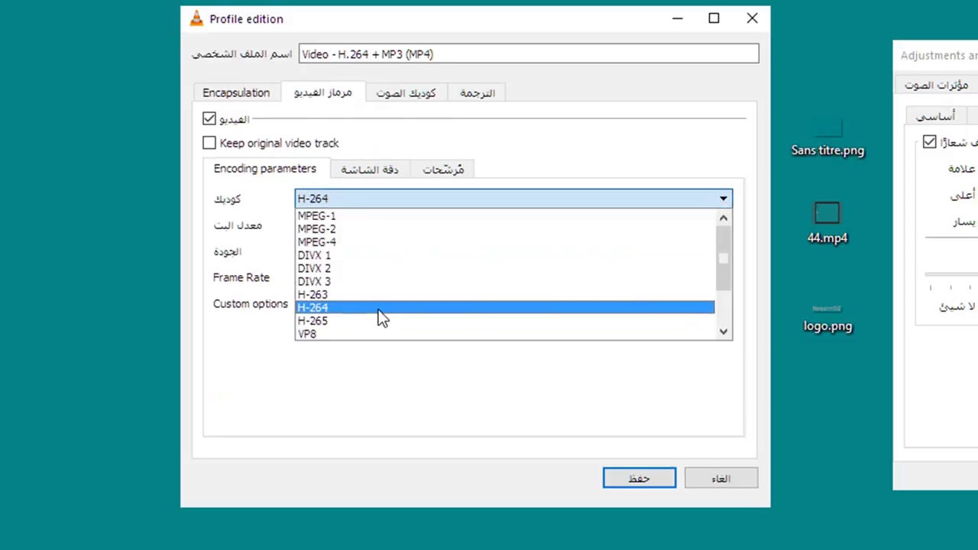
{"action": "left_click", "coordinate": [331, 309]}
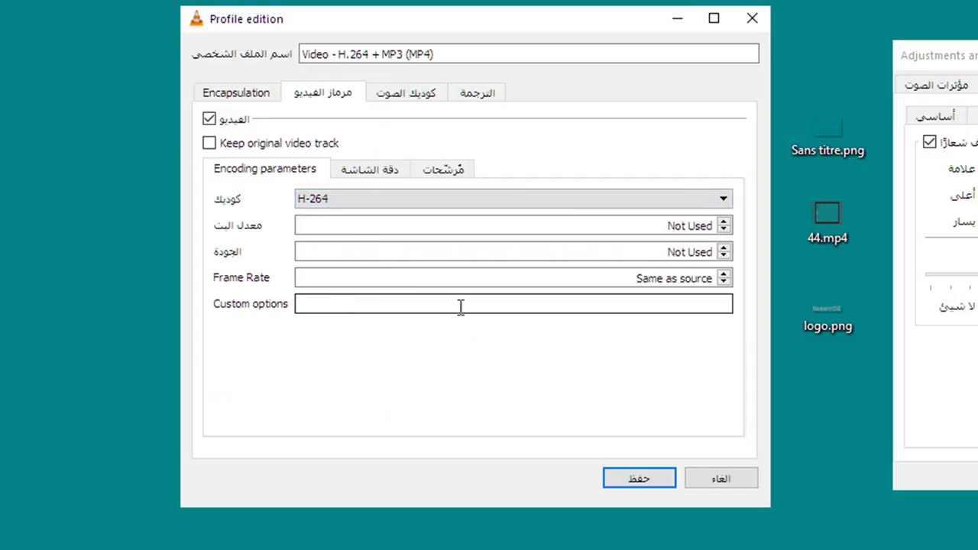
- Enable the Erase video filter and the Logo video filter in the conversion profile, and save the profile
{"action": "left_click", "coordinate": [456, 171]}
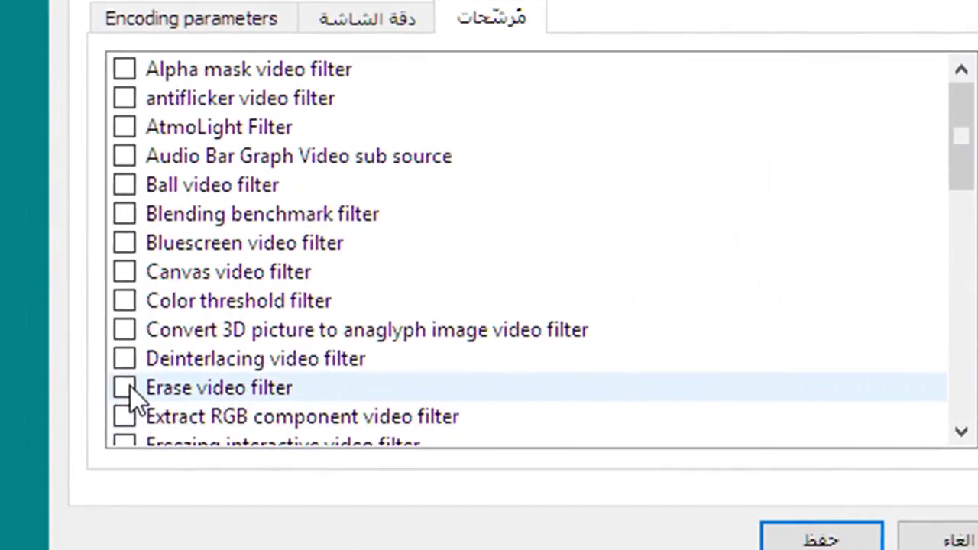
{"action": "left_click", "coordinate": [62, 328]}
{"action": "left_click_drag", "start_coordinate": [963, 136], "coordinate": [963, 277]}
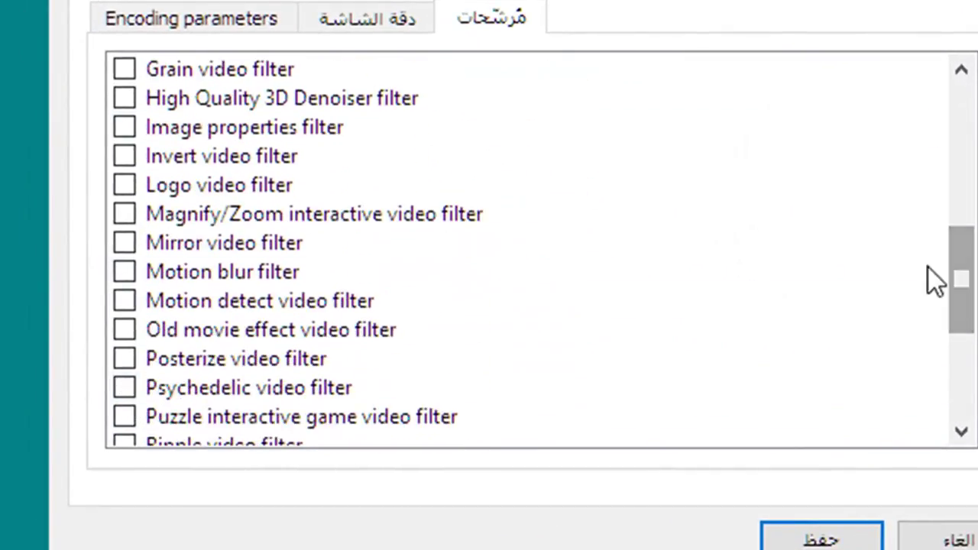
{"action": "left_click", "coordinate": [126, 185]}
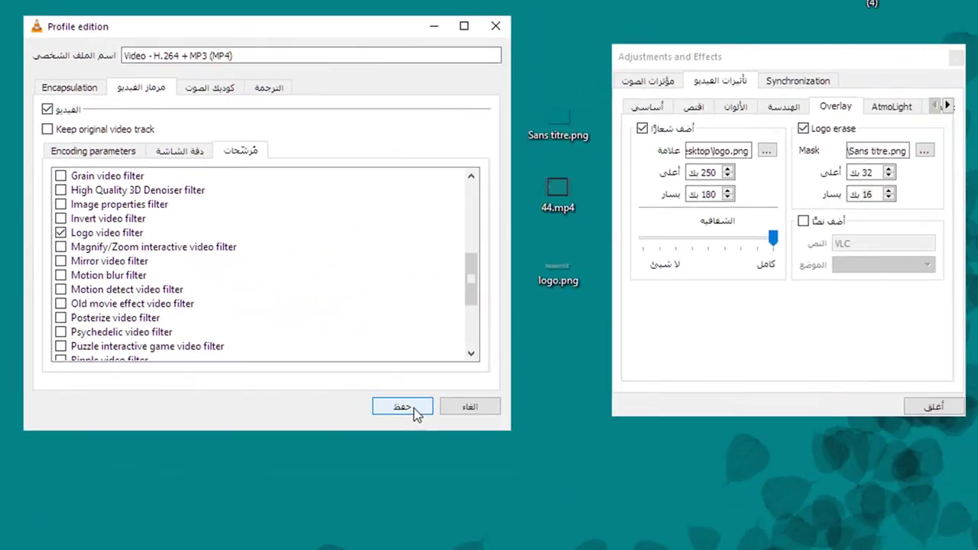
{"action": "left_click", "coordinate": [821, 538]}
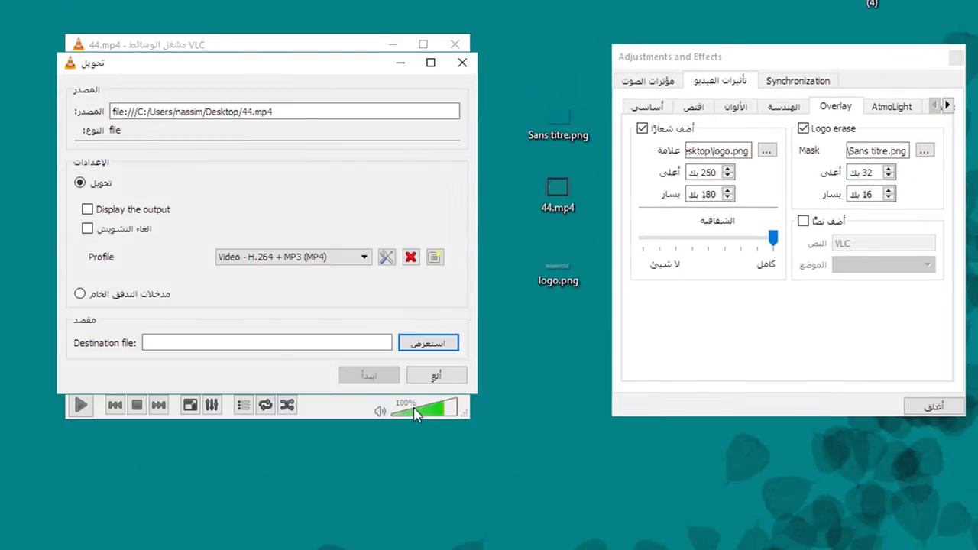
- Set the destination file to 2000.avi on the desktop and start the conversion
{"action": "left_click", "coordinate": [448, 349]}
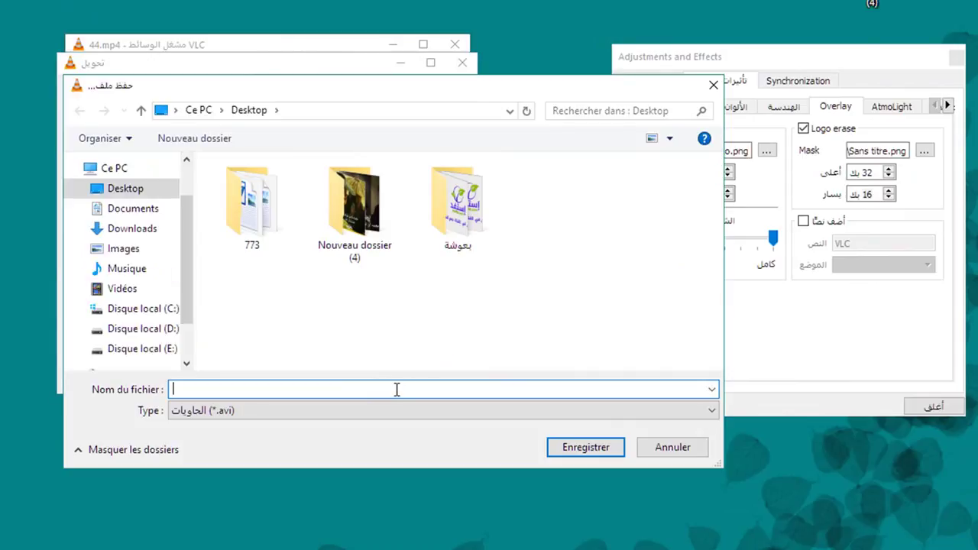
{"action": "type", "text": "2000"}
{"action": "left_click", "coordinate": [589, 445]}
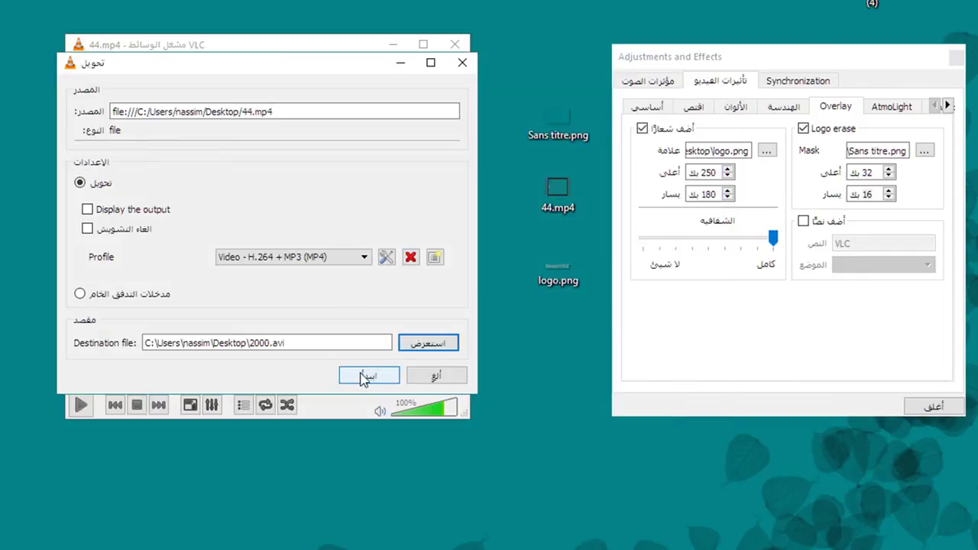
{"action": "left_click", "coordinate": [390, 368]}
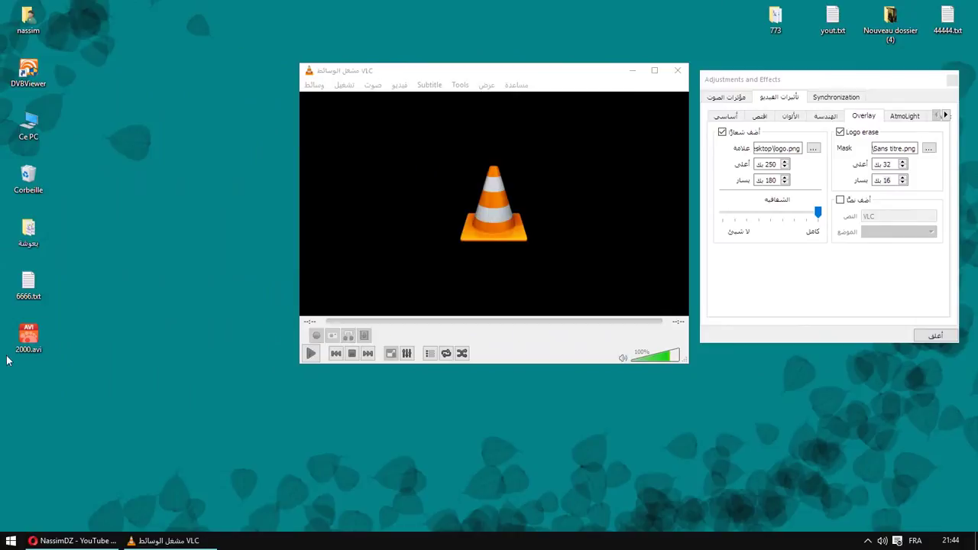
- Play the converted 2000.avi in VLC to check the added logo and the erased area
{"action": "left_click_drag", "start_coordinate": [30, 341], "coordinate": [497, 230]}
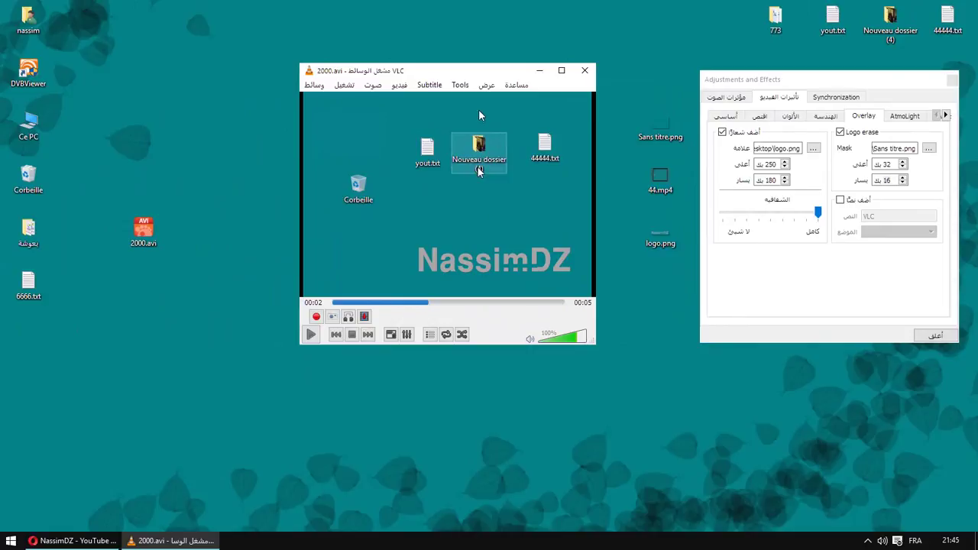
{"action": "left_click", "coordinate": [810, 138]}
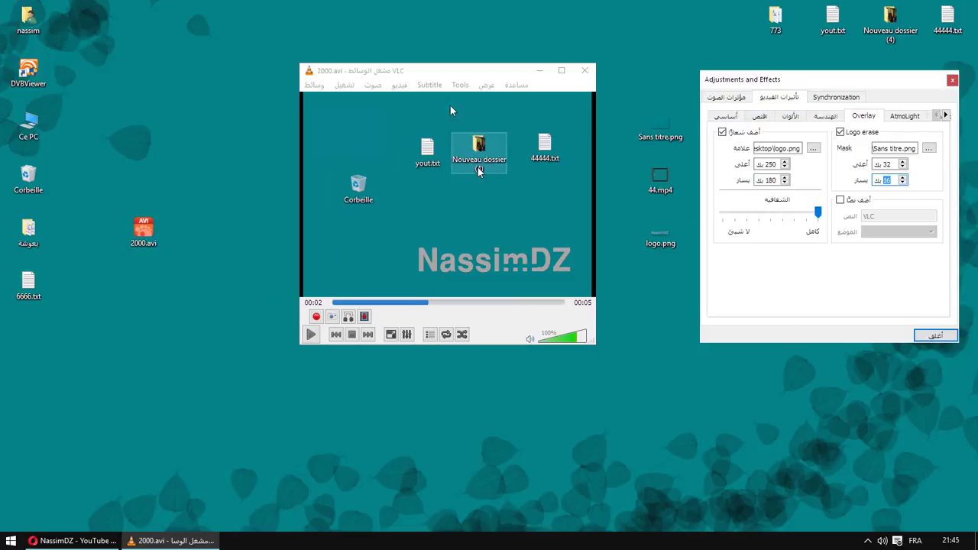
{"action": "left_click", "coordinate": [463, 77]}
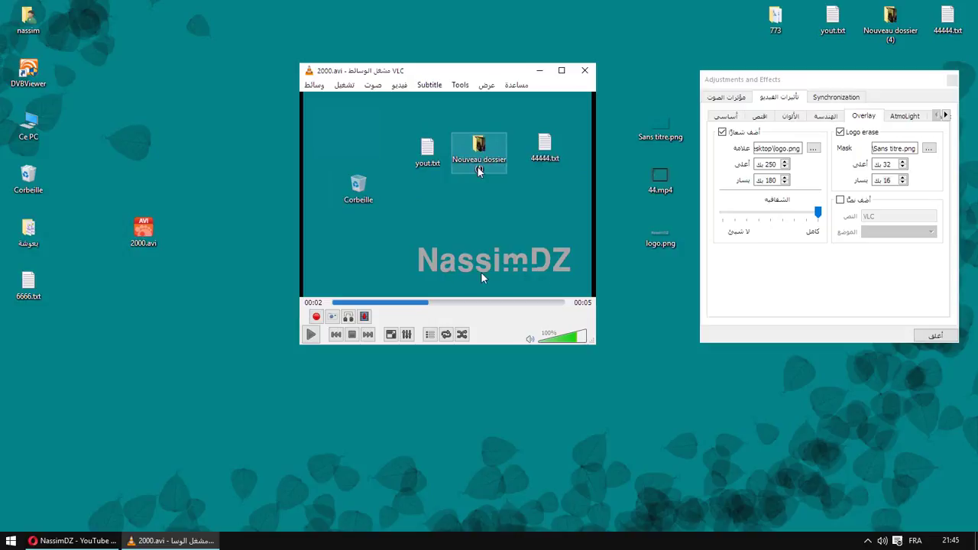
- Open 2000.avi from the desktop with GOM Player to check the logo outside VLC
{"action": "left_click", "coordinate": [169, 285]}
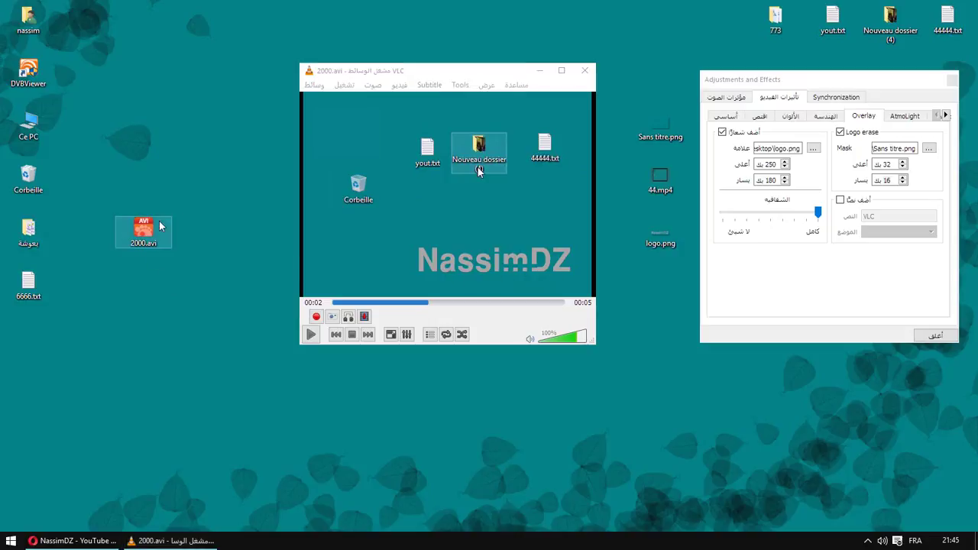
{"action": "right_click", "coordinate": [139, 229]}
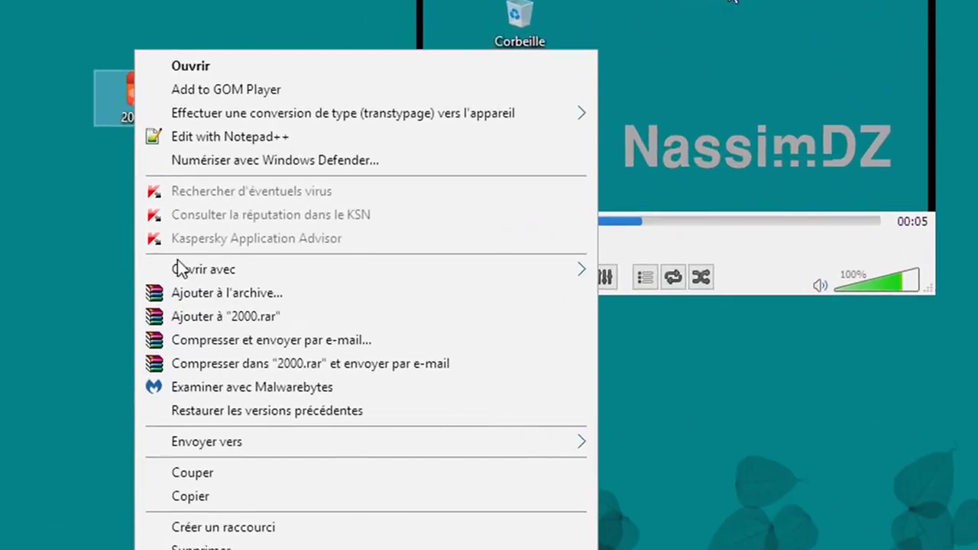
{"action": "mouse_move", "coordinate": [278, 329]}
{"action": "left_click", "coordinate": [709, 296]}
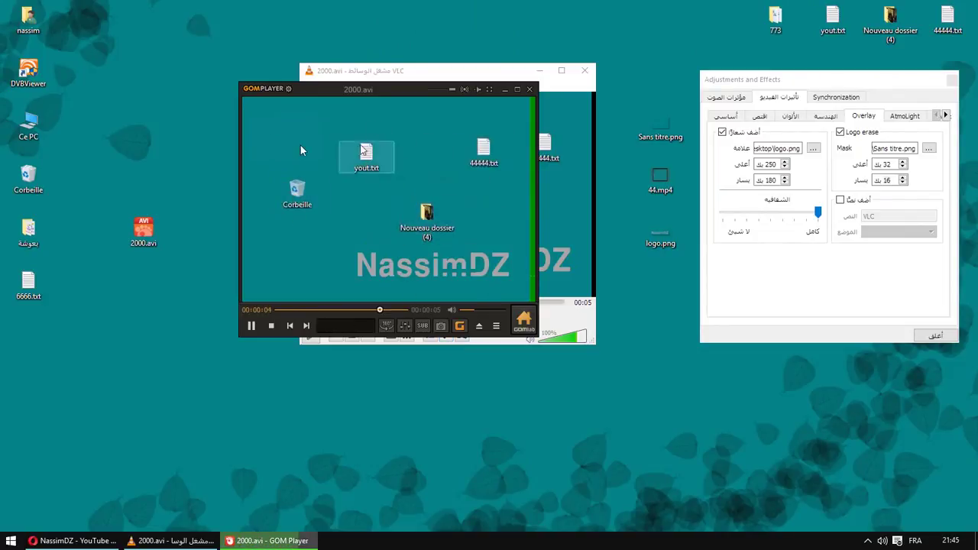
- Finish checking the playback of 2000.avi in GOM Player and close that player
{"action": "left_click", "coordinate": [253, 327]}
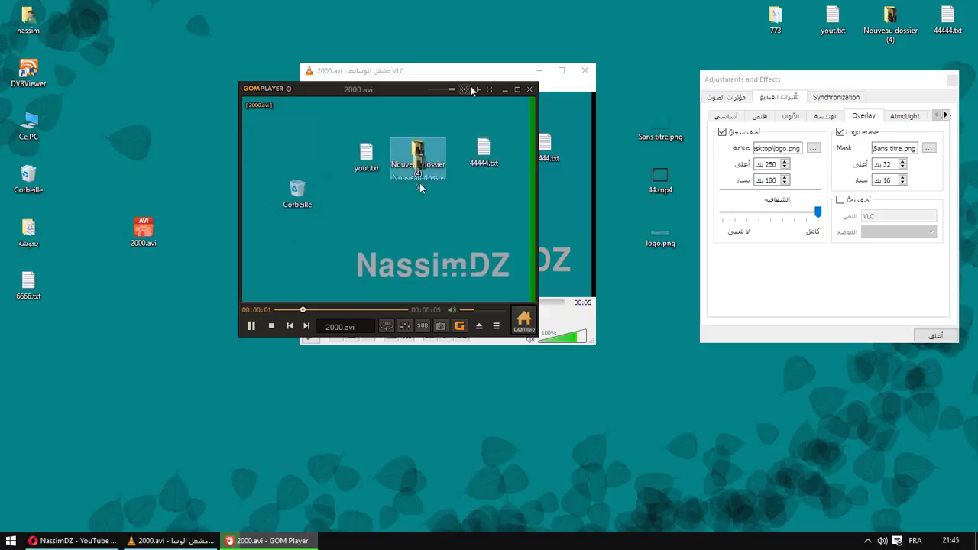
{"action": "left_click", "coordinate": [529, 89]}
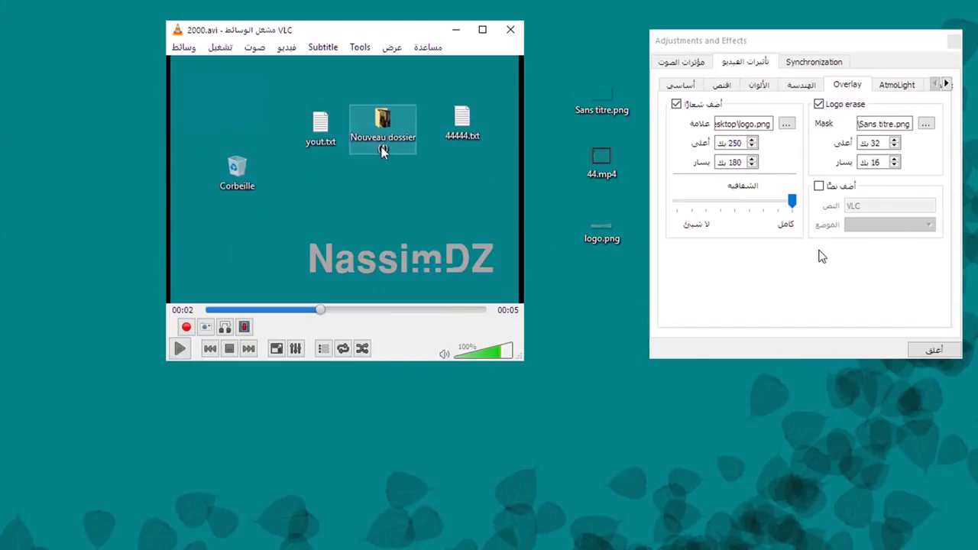
- Turn off both the added logo and Logo erase in VLC's video overlay effects
{"action": "left_click", "coordinate": [676, 104]}
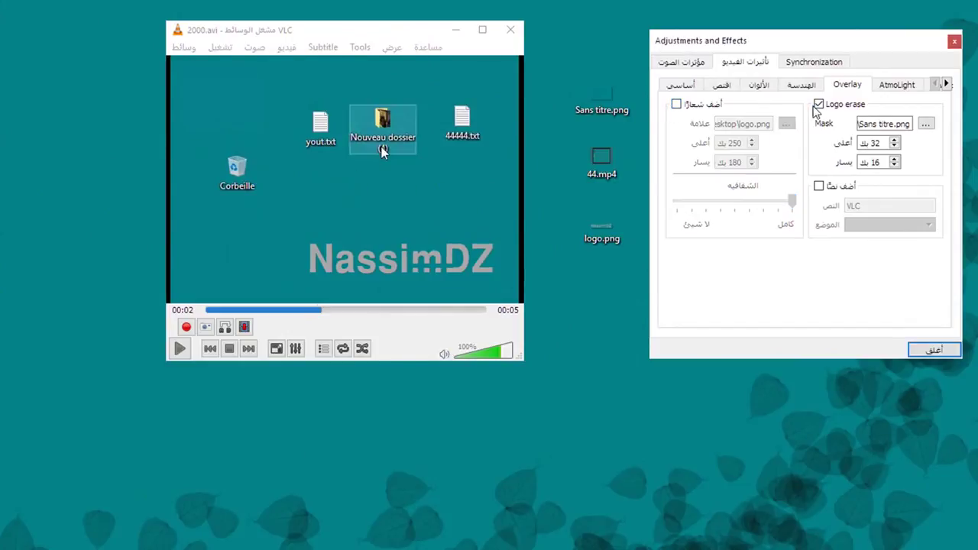
{"action": "left_click", "coordinate": [818, 104]}
- Reset all of VLC's preferences to their defaults and confirm the reset
{"action": "left_click", "coordinate": [398, 36]}
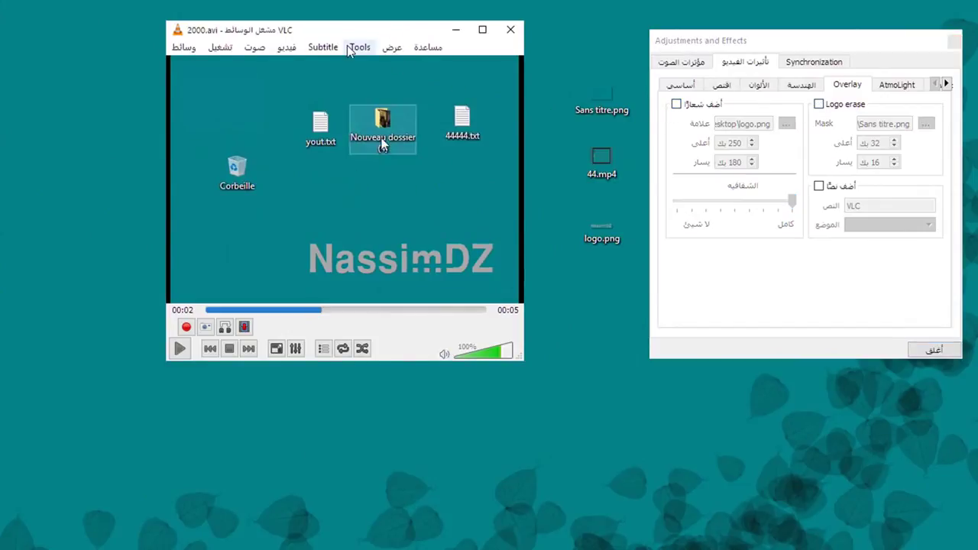
{"action": "left_click", "coordinate": [358, 48]}
{"action": "left_click", "coordinate": [375, 218]}
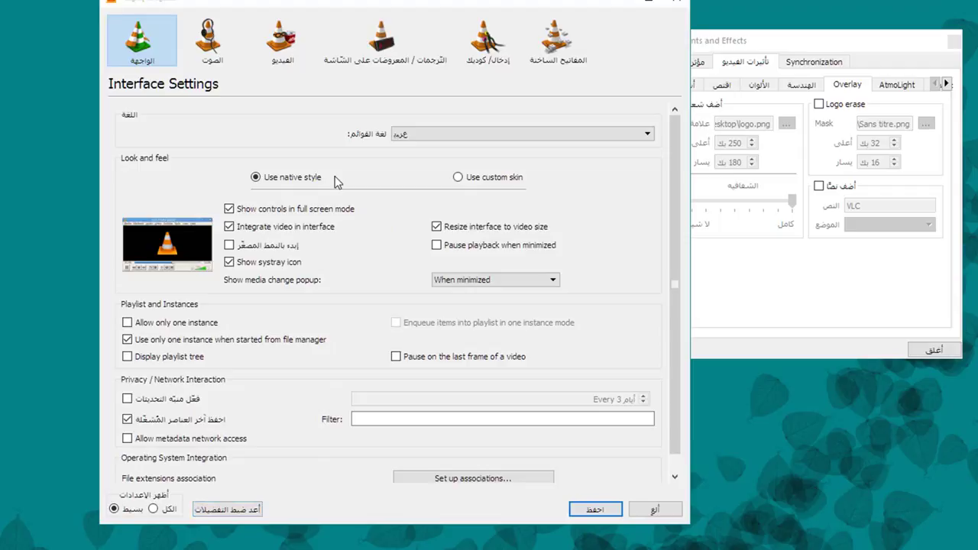
{"action": "left_click", "coordinate": [228, 510]}
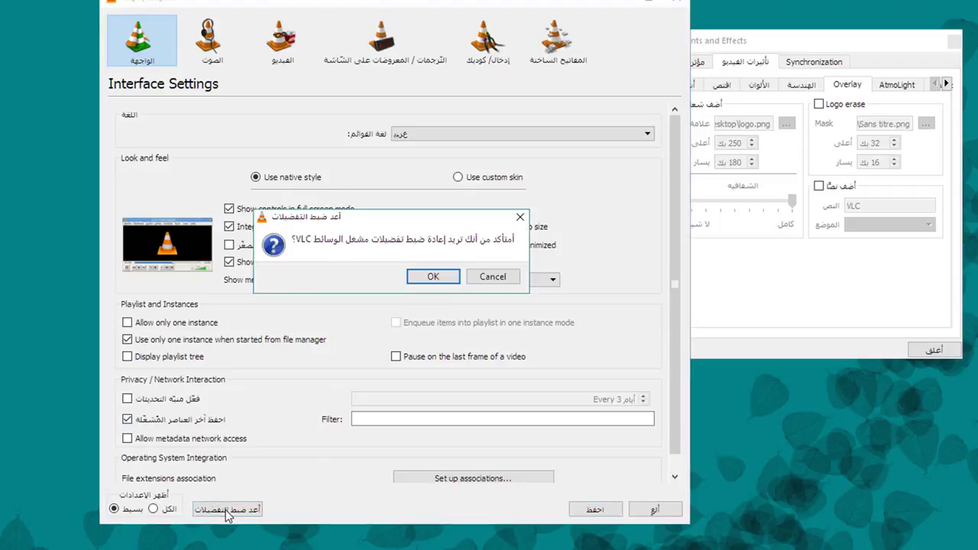
{"action": "left_click", "coordinate": [433, 278]}
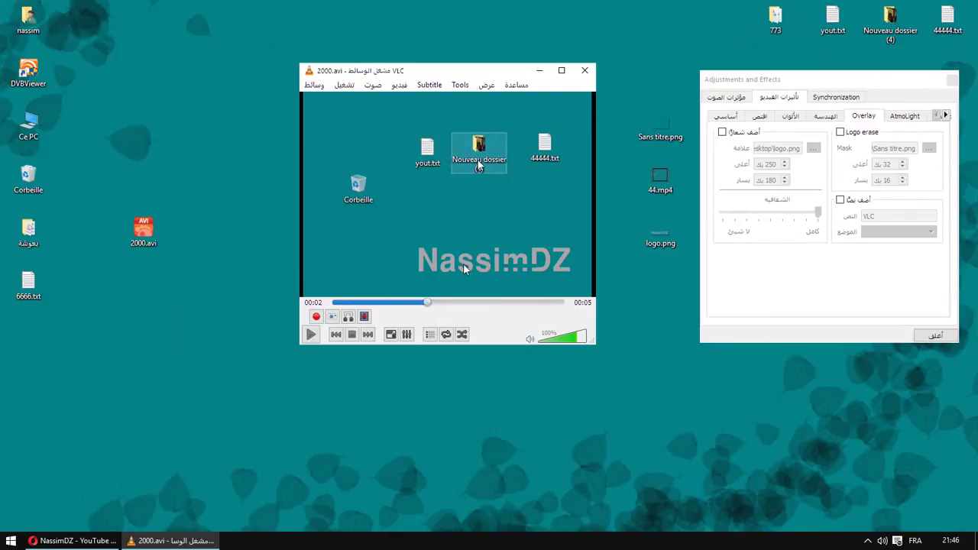
- Close VLC and move 2000.avi to the middle of the desktop
{"action": "left_click", "coordinate": [584, 71]}
{"action": "left_click", "coordinate": [517, 250]}
{"action": "left_click_drag", "start_coordinate": [123, 246], "coordinate": [470, 195]}
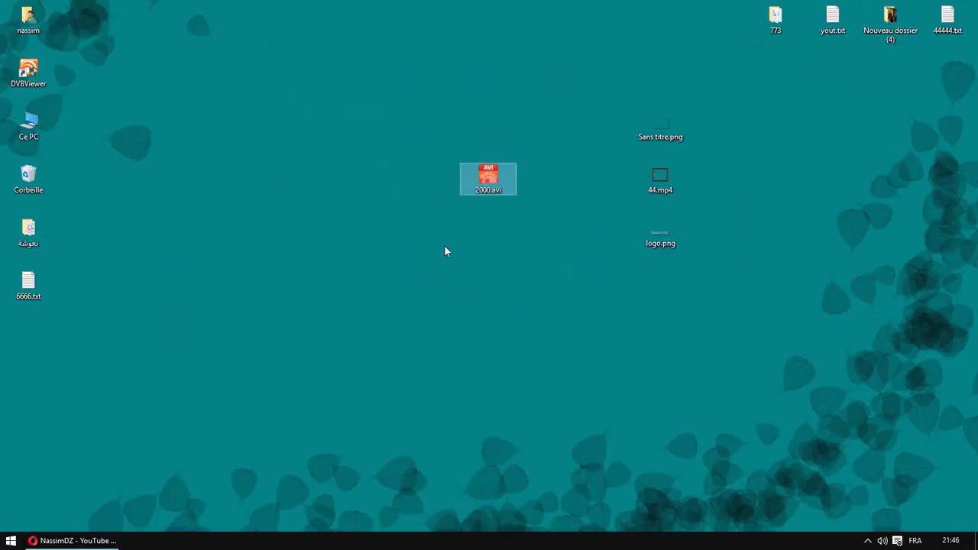
{"action": "left_click", "coordinate": [305, 319]}
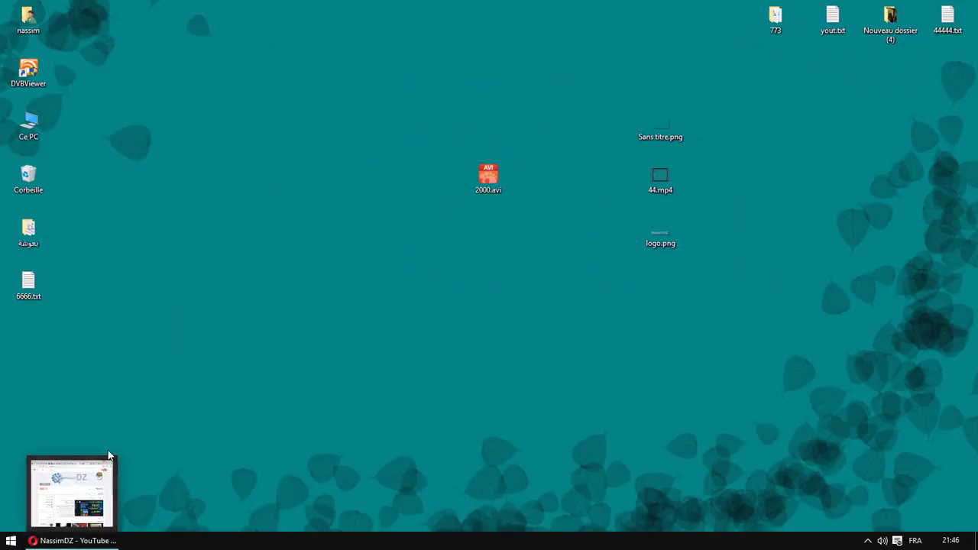
- Switch to Opera to view the open YouTube channel page, and minimize the browser
{"action": "left_click", "coordinate": [74, 540]}
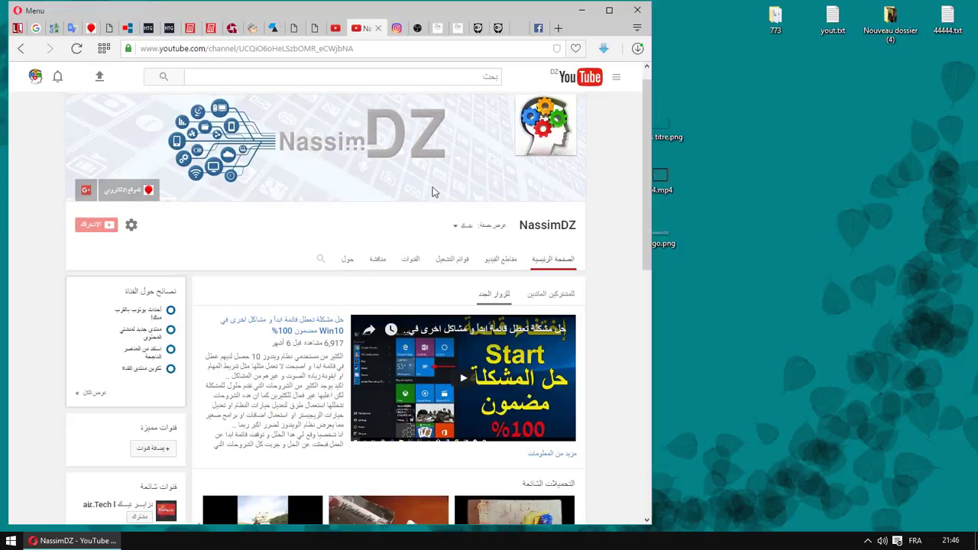
{"action": "left_click", "coordinate": [236, 75]}
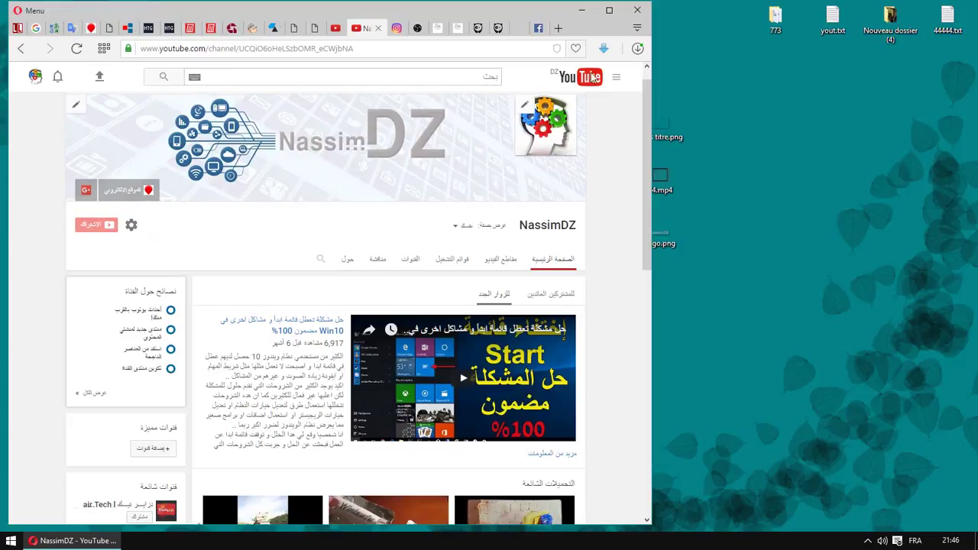
{"action": "left_click", "coordinate": [582, 11]}
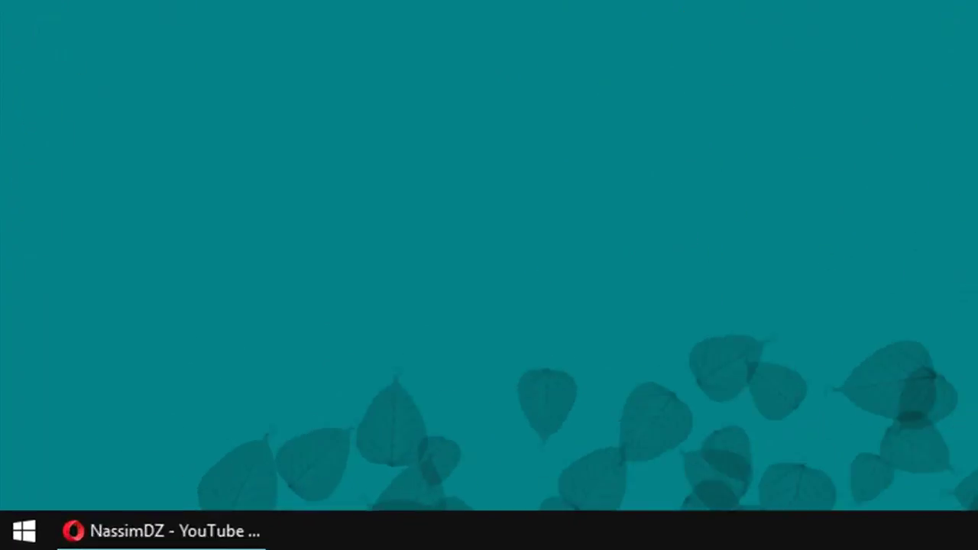
{"action": "mouse_move", "coordinate": [383, 531]}
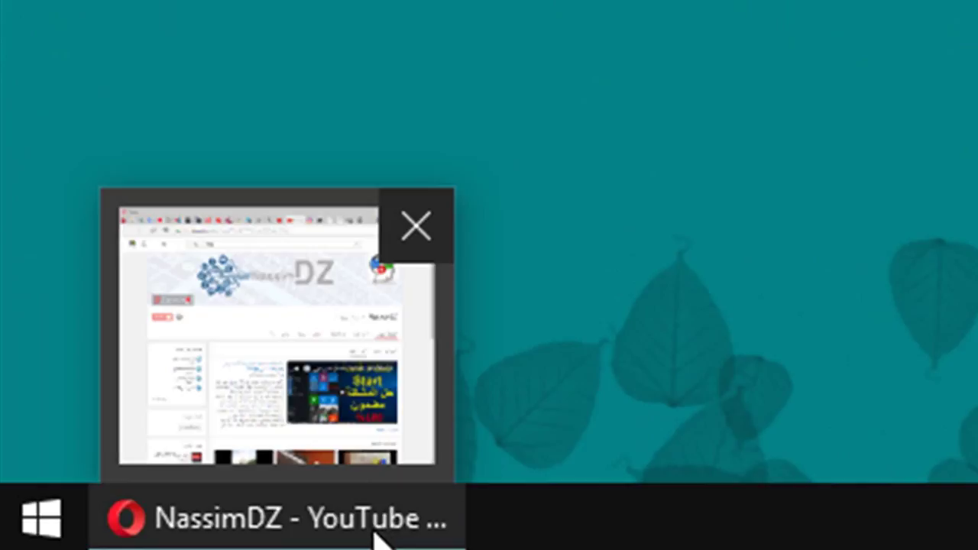